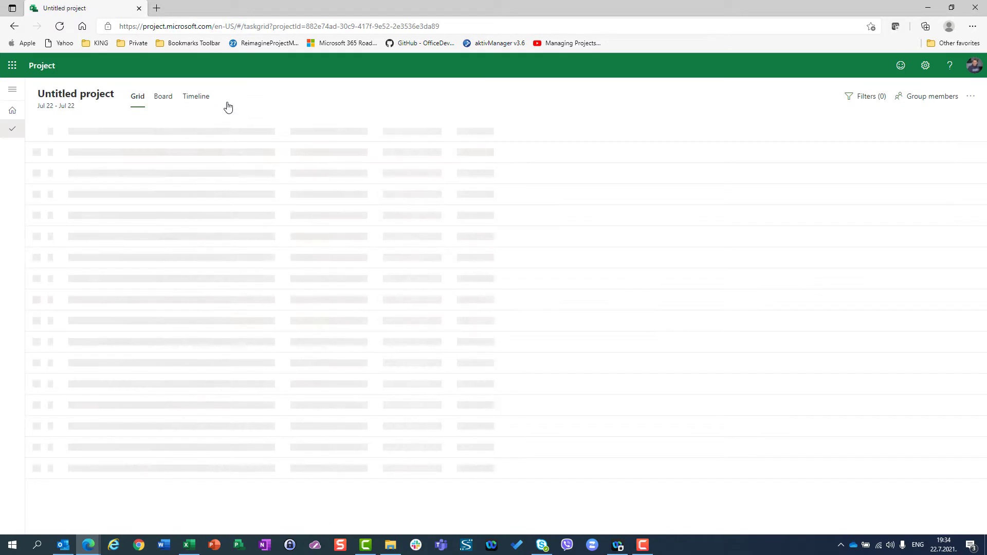
# Step: Set the project's start date to 09/13/2021 in the project details
pyautogui.click(84, 99)
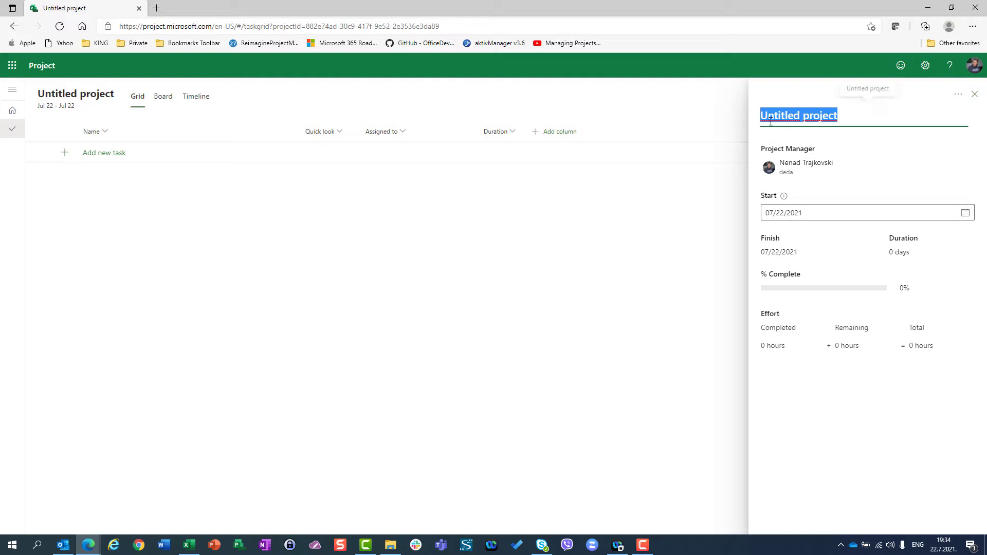
pyautogui.click(966, 213)
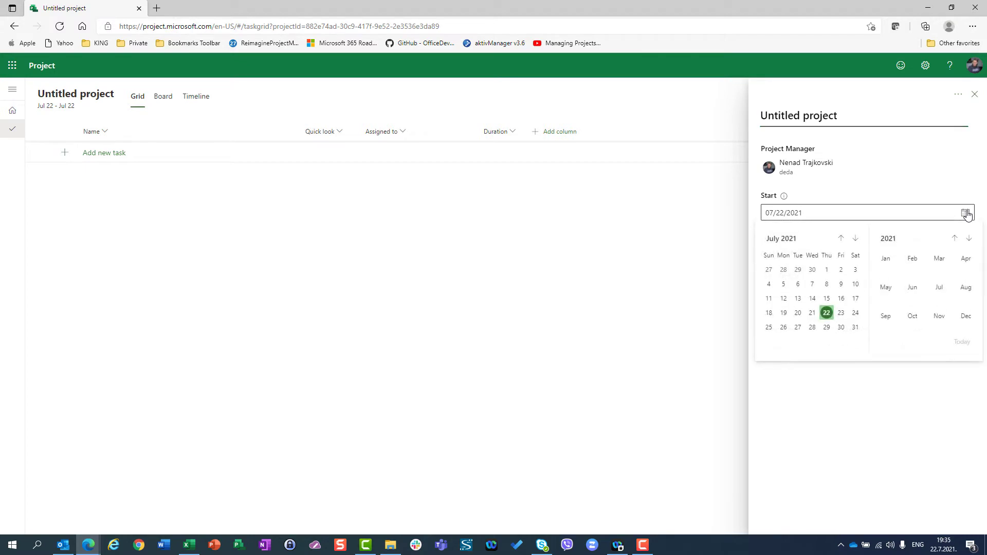
pyautogui.click(885, 316)
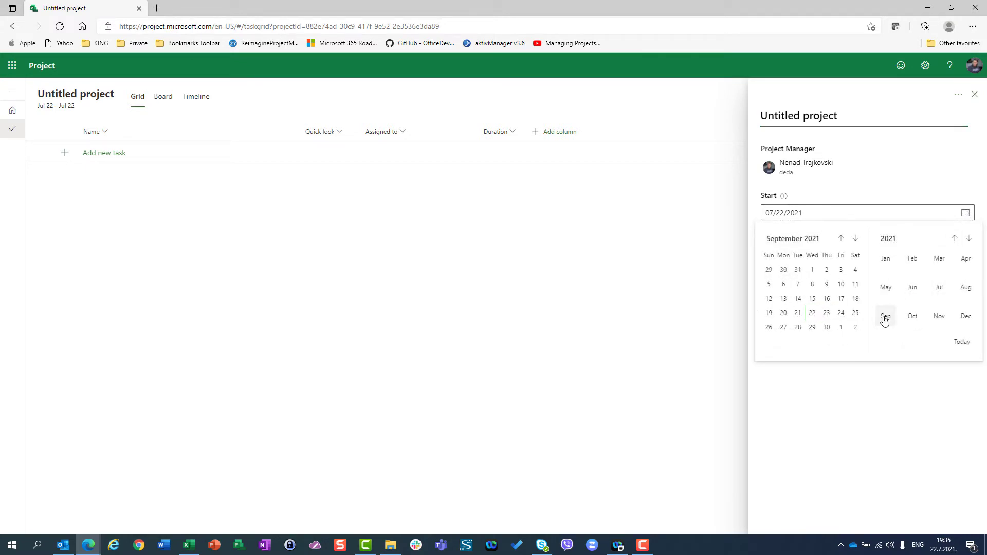
pyautogui.click(783, 300)
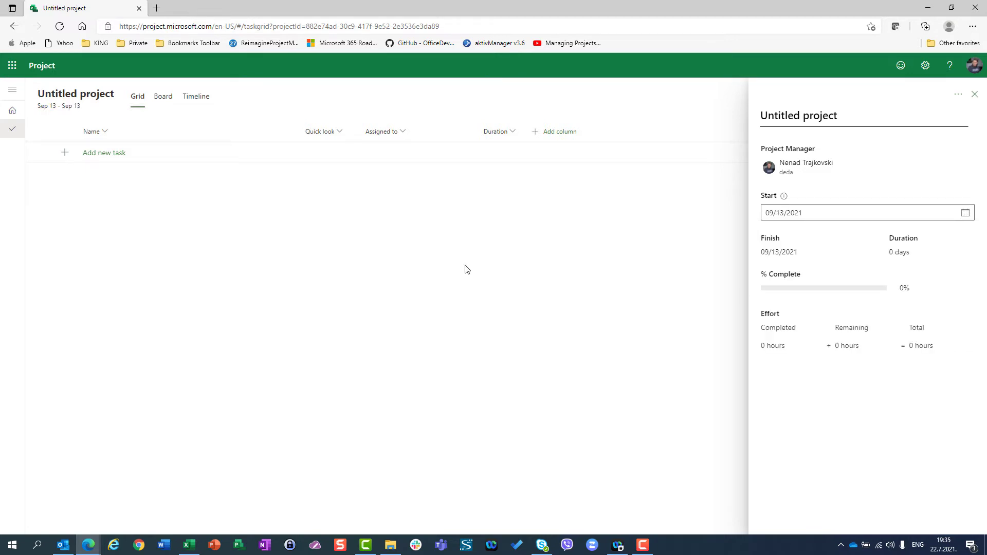
pyautogui.click(976, 96)
# Step: Add two tasks named Task 1 and Task 2 to the project grid
pyautogui.click(103, 153)
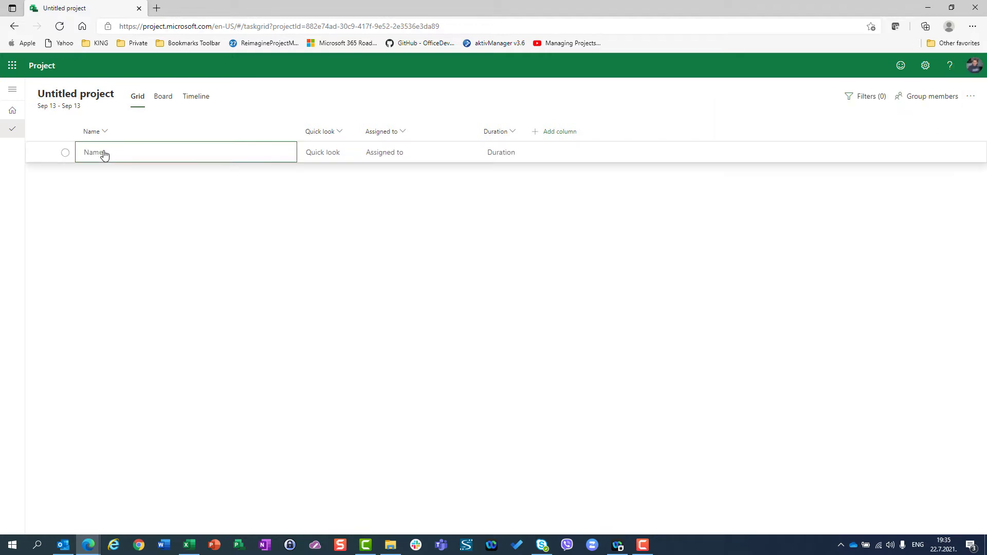
pyautogui.write('Task 1')
pyautogui.press('Return')
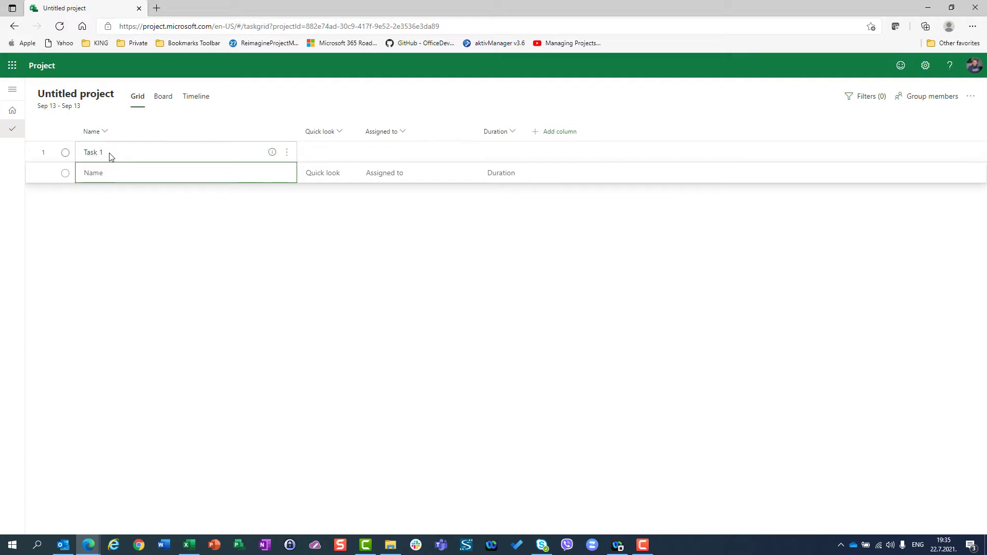
pyautogui.write('Task 2')
pyautogui.press('Return')
# Step: Add the note "This is a note for Task 1" to Task 1's details
pyautogui.click(110, 155)
pyautogui.press('Tab')
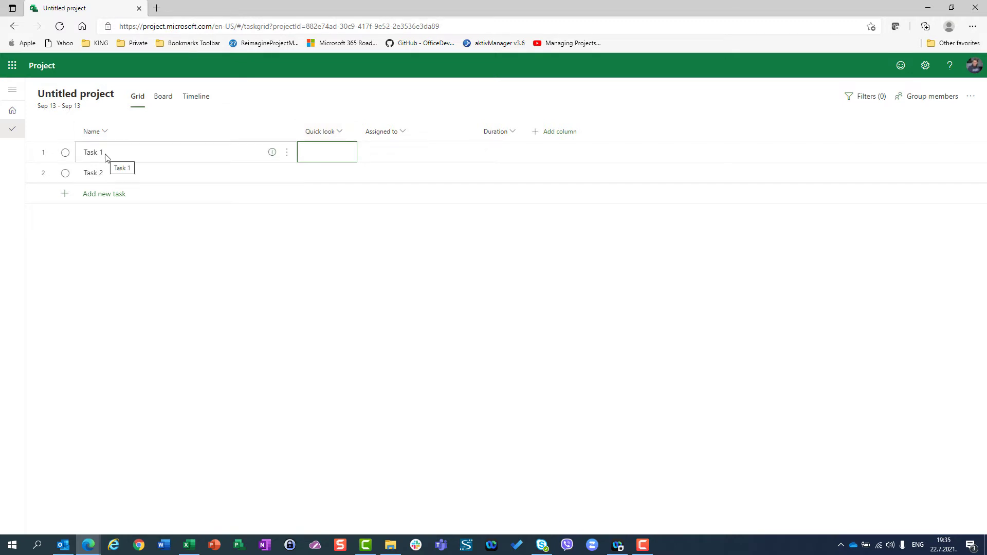
pyautogui.click(272, 153)
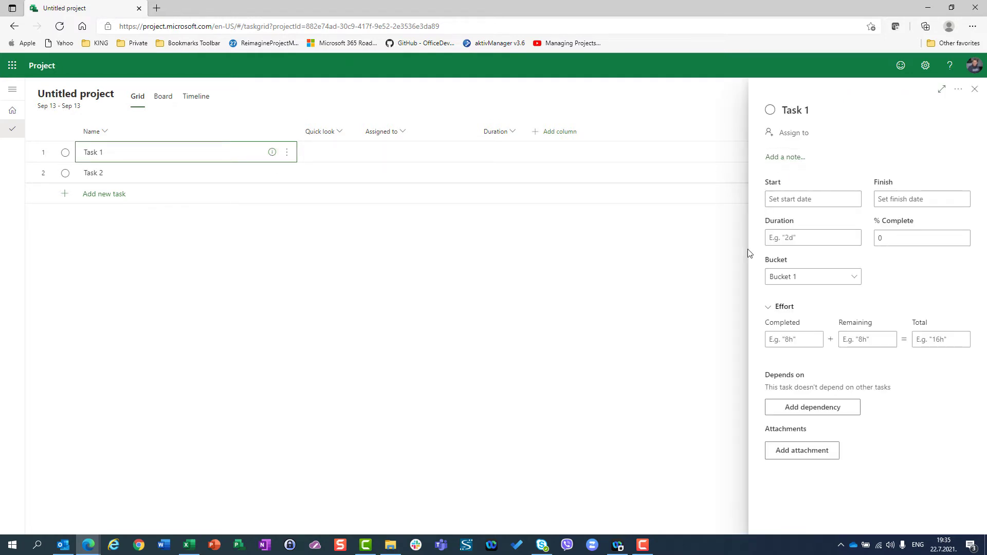
pyautogui.click(772, 157)
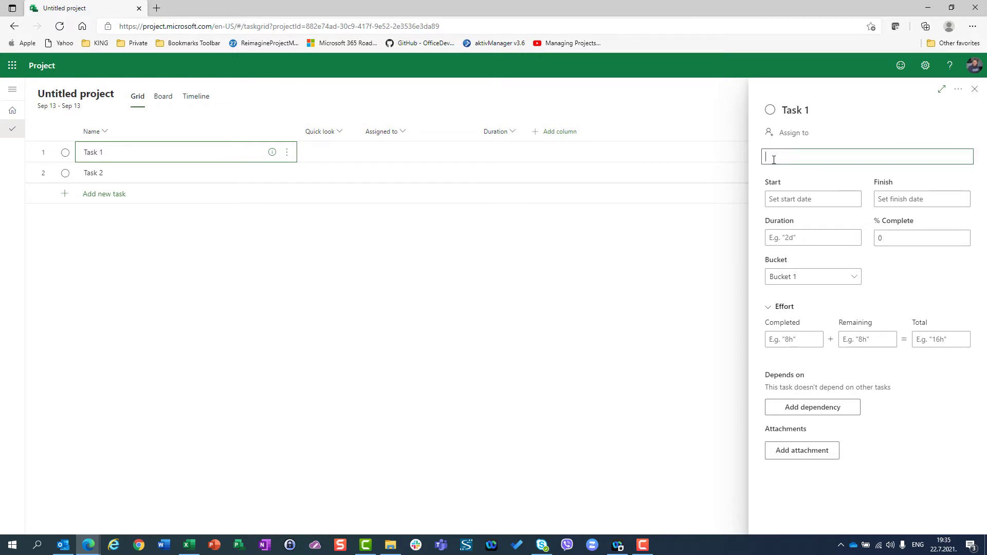
pyautogui.write('This is a note for Task 1')
pyautogui.click(974, 92)
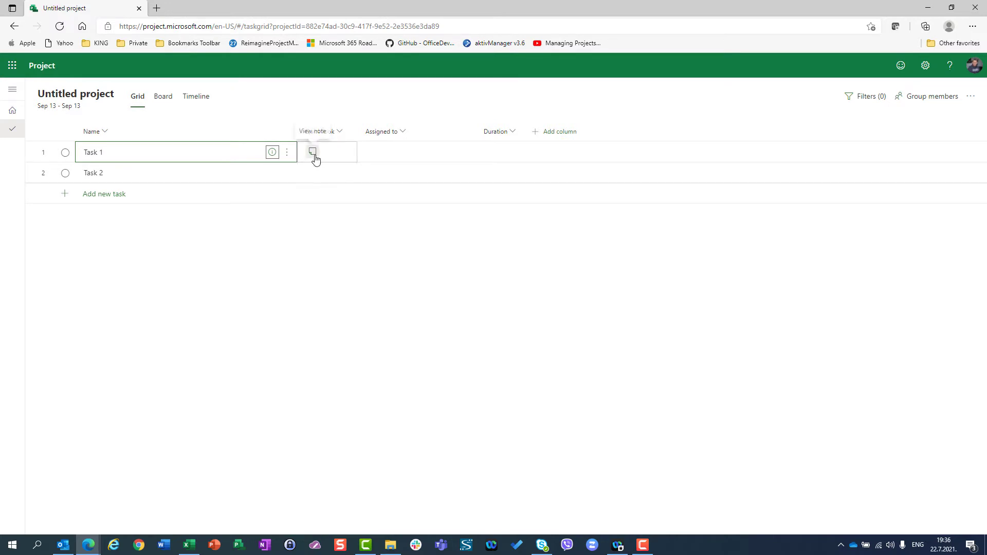
# Step: View Task 1's note through its Quick look indicator, and close the task details
pyautogui.click(193, 177)
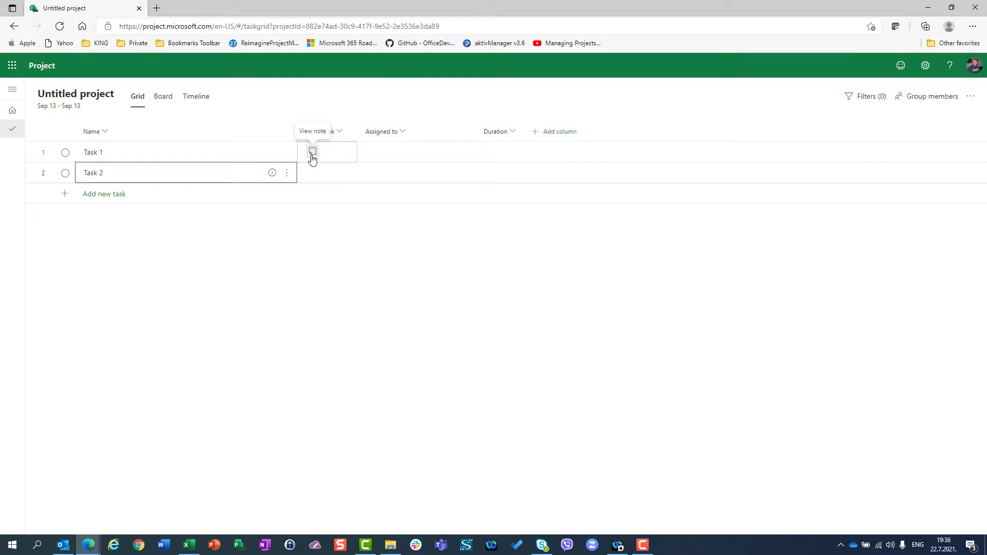
pyautogui.click(213, 154)
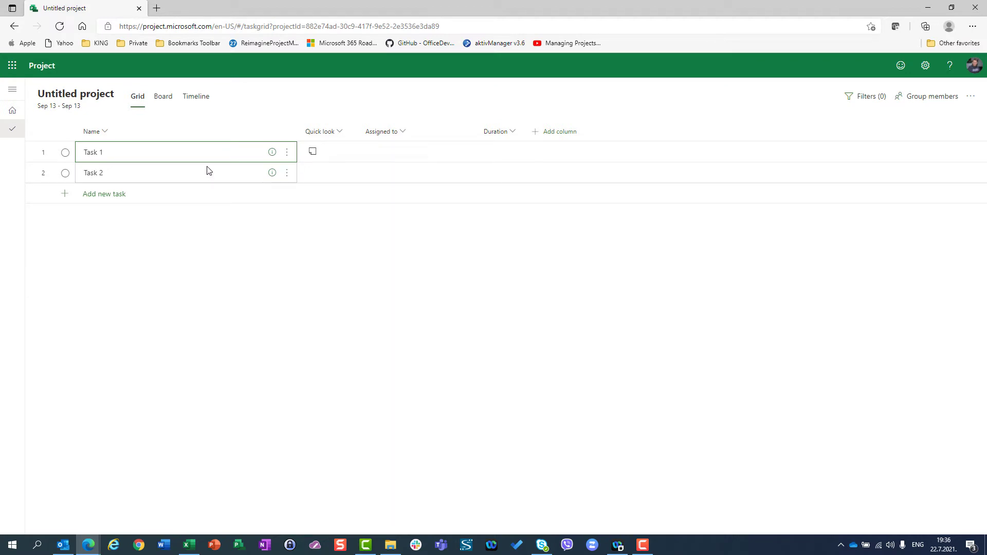
pyautogui.click(312, 153)
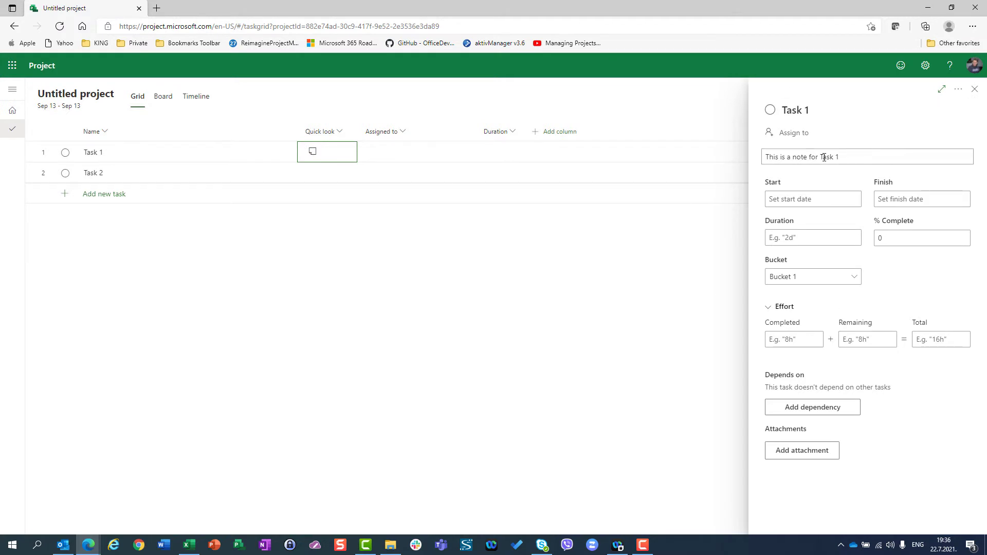
pyautogui.moveTo(853, 153); pyautogui.dragTo(642, 242)
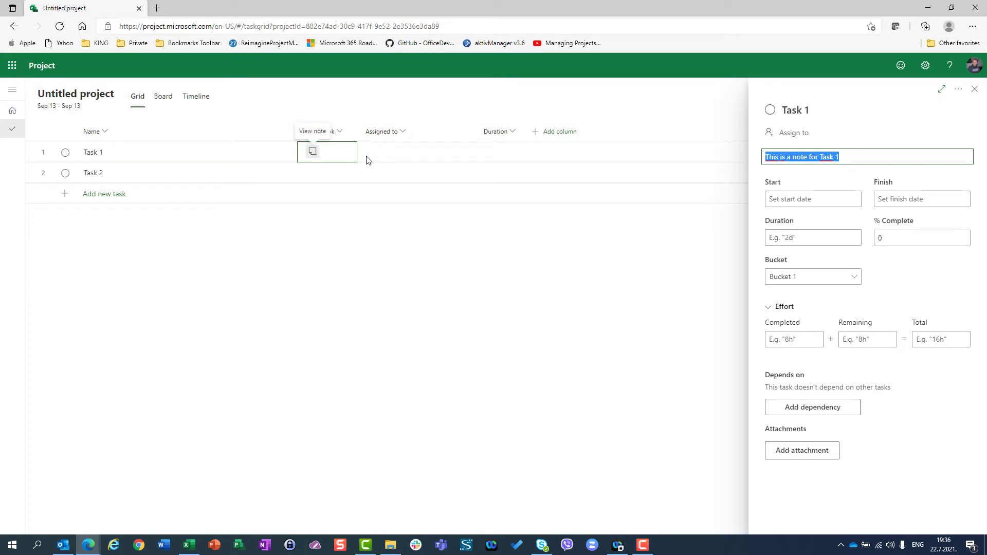
pyautogui.click(975, 90)
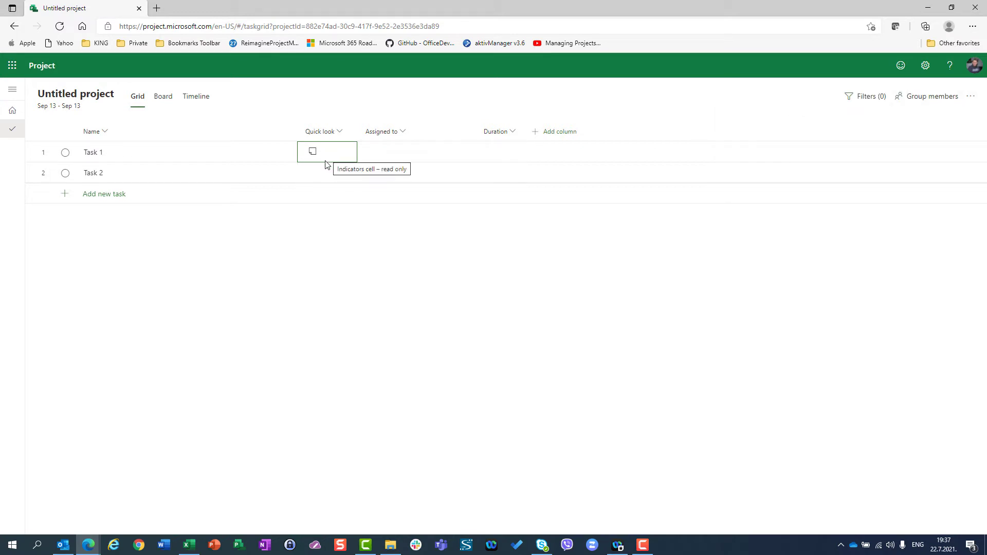
# Step: Start a URL link attachment on Task 1 and enter the personal blog's web address
pyautogui.click(397, 545)
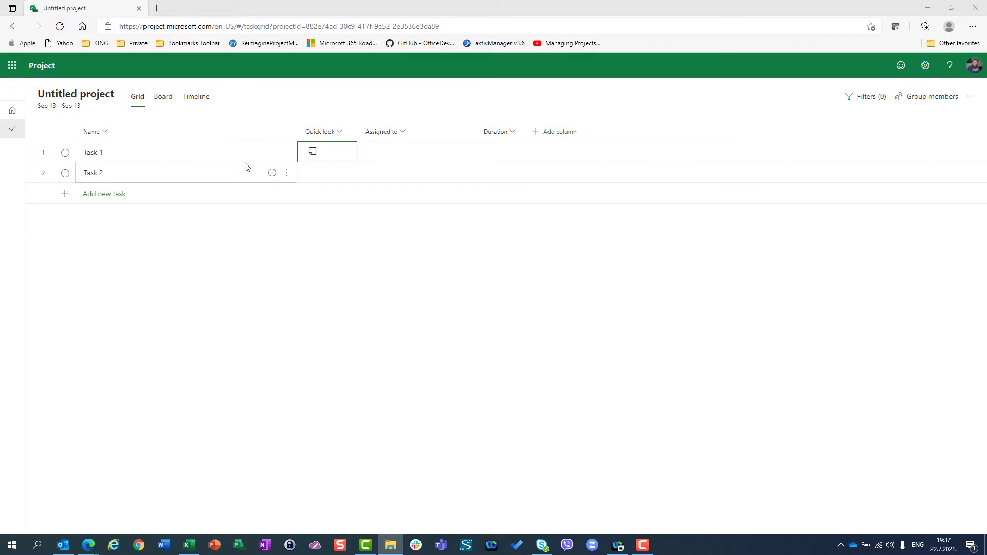
pyautogui.click(273, 152)
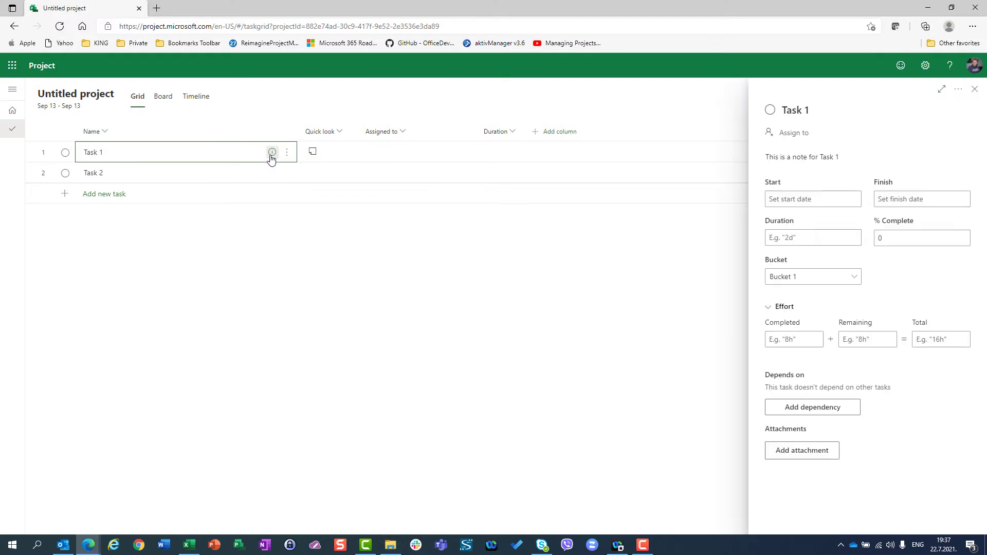
pyautogui.click(801, 457)
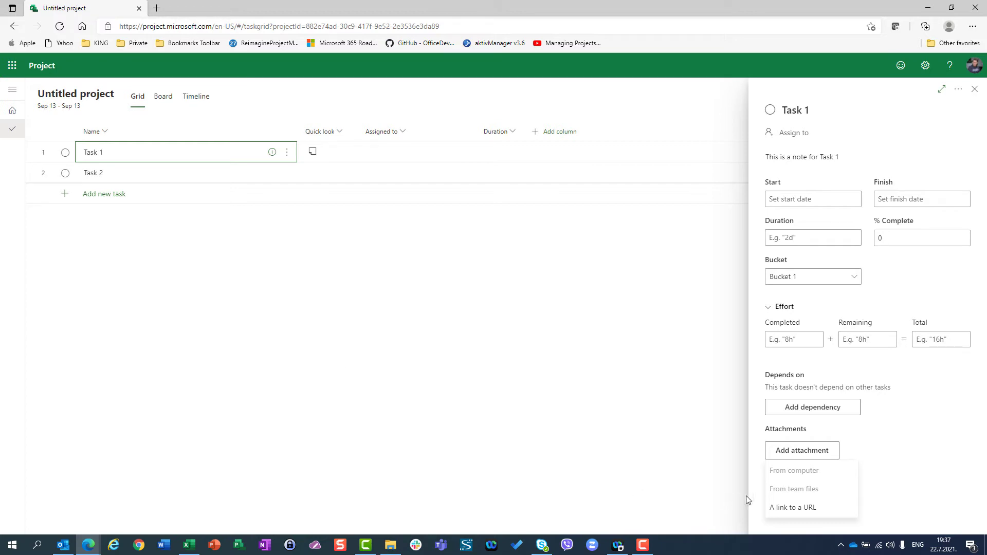
pyautogui.click(793, 508)
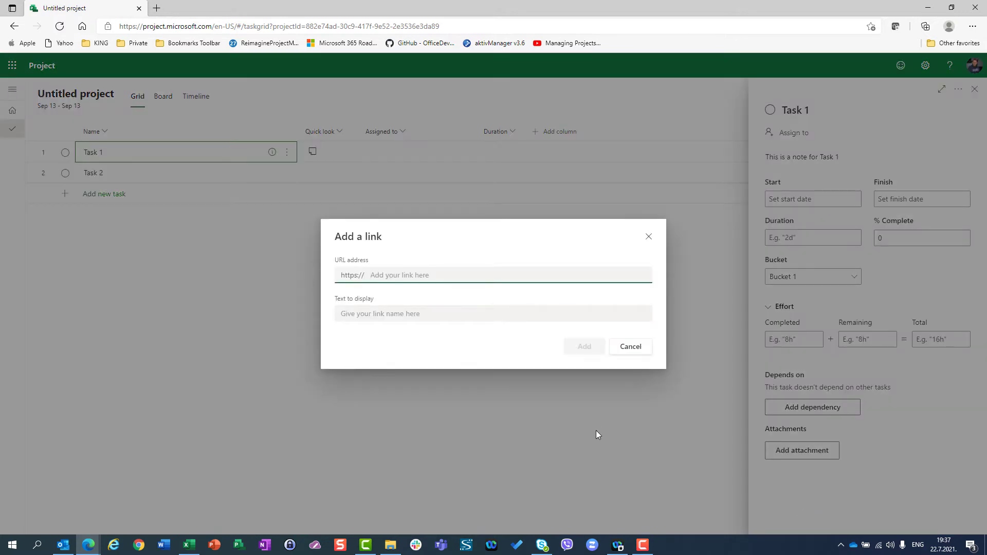
pyautogui.write('ntr')
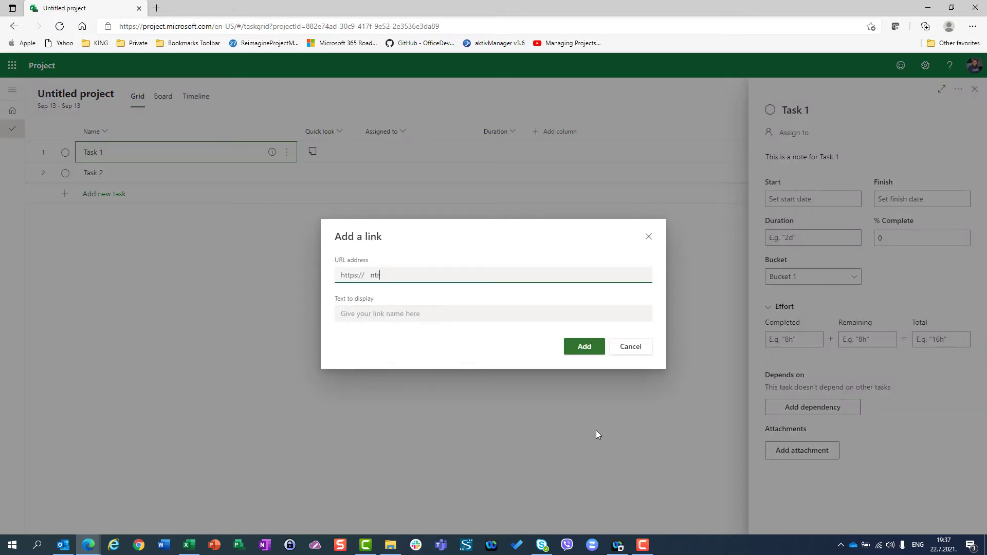
pyautogui.write('ajkovski.com')
# Step: Give the link a display text of the blog owner's first name followed by "'s blog", and add it to Task 1
pyautogui.click(426, 320)
pyautogui.write('NEnad')
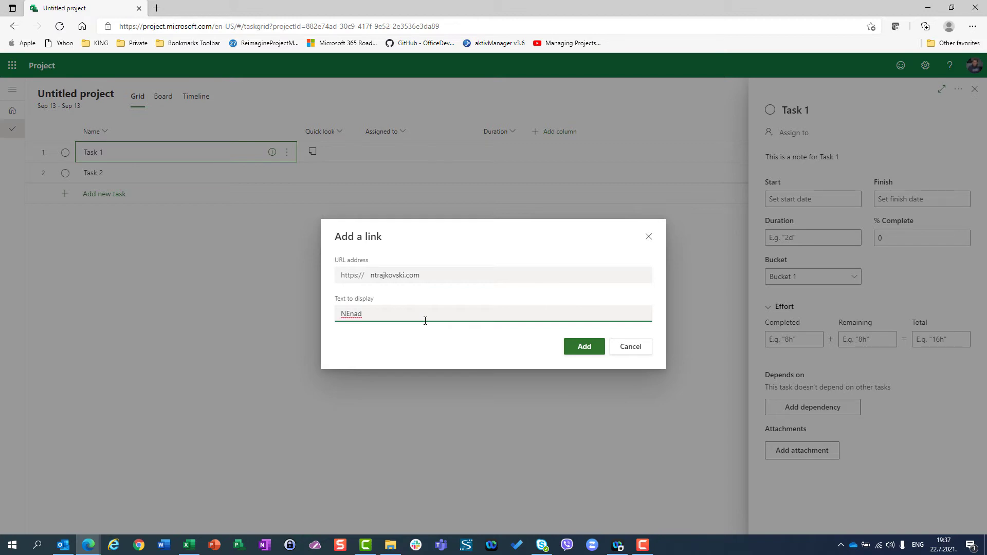
pyautogui.press('BackSpace')
pyautogui.press('BackSpace')
pyautogui.press('BackSpace')
pyautogui.press('BackSpace')
pyautogui.write("enad's blog")
pyautogui.click(575, 350)
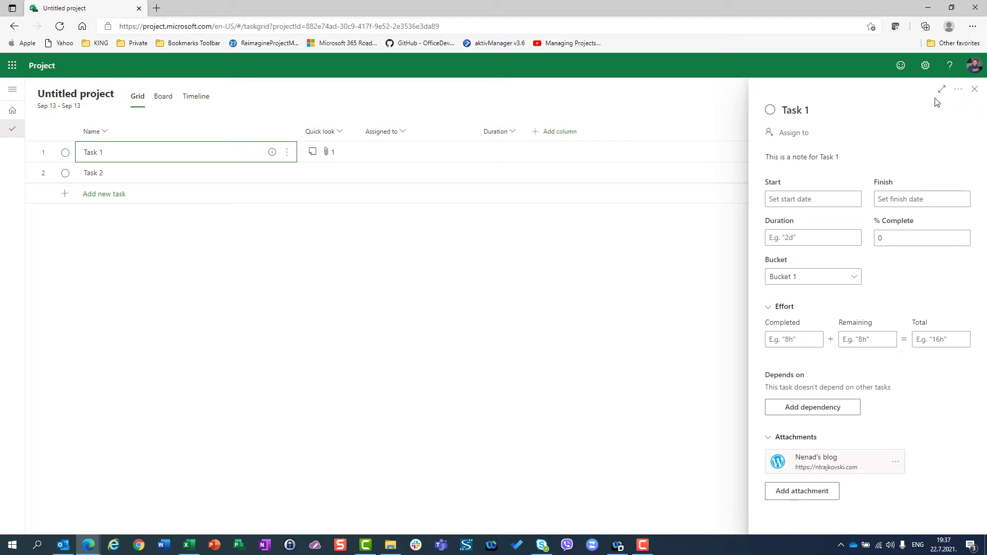
pyautogui.click(974, 90)
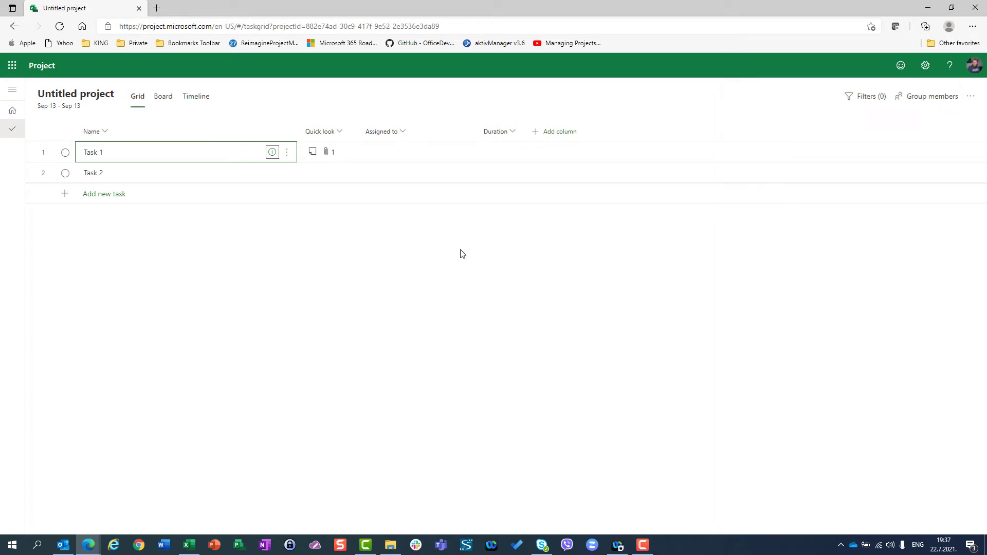
# Step: Open the blog link attached to Task 1 to check it, and return to the project
pyautogui.click(327, 155)
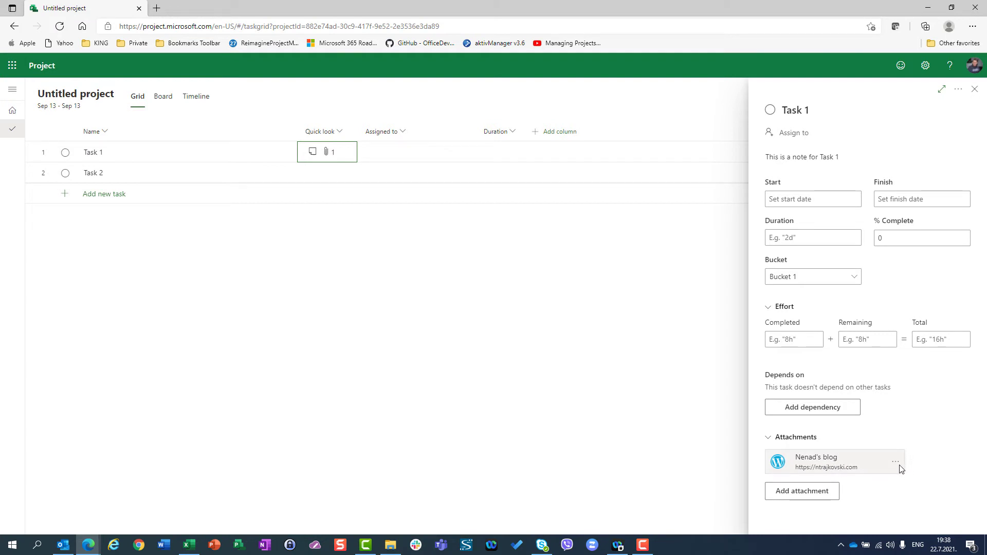
pyautogui.click(852, 466)
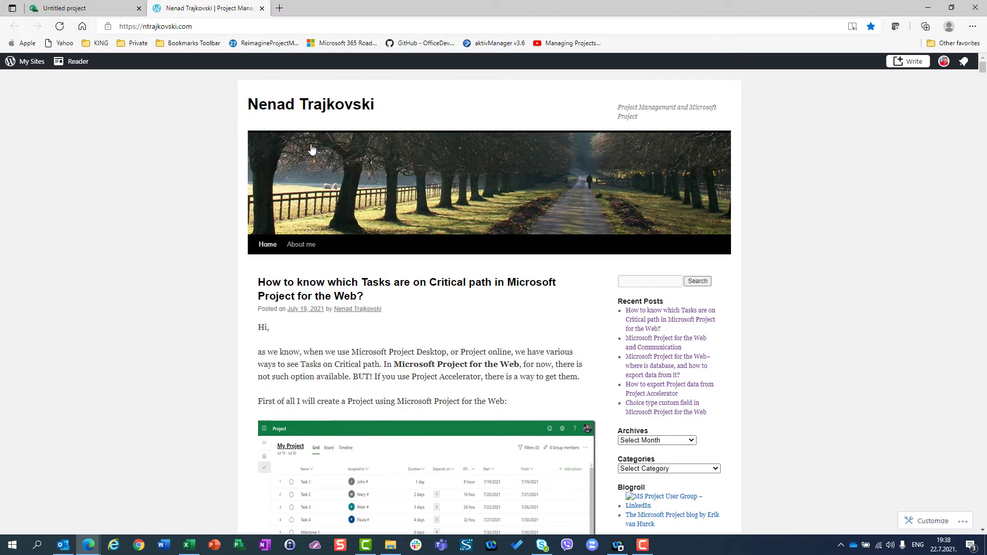
pyautogui.click(262, 9)
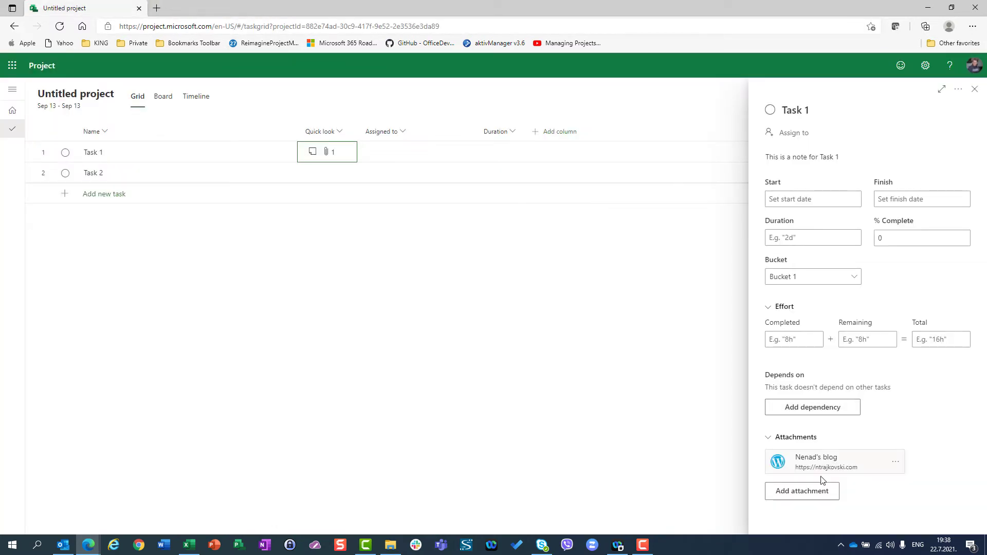
# Step: Check which attachment sources are available for Task 1, and close the task details
pyautogui.click(808, 494)
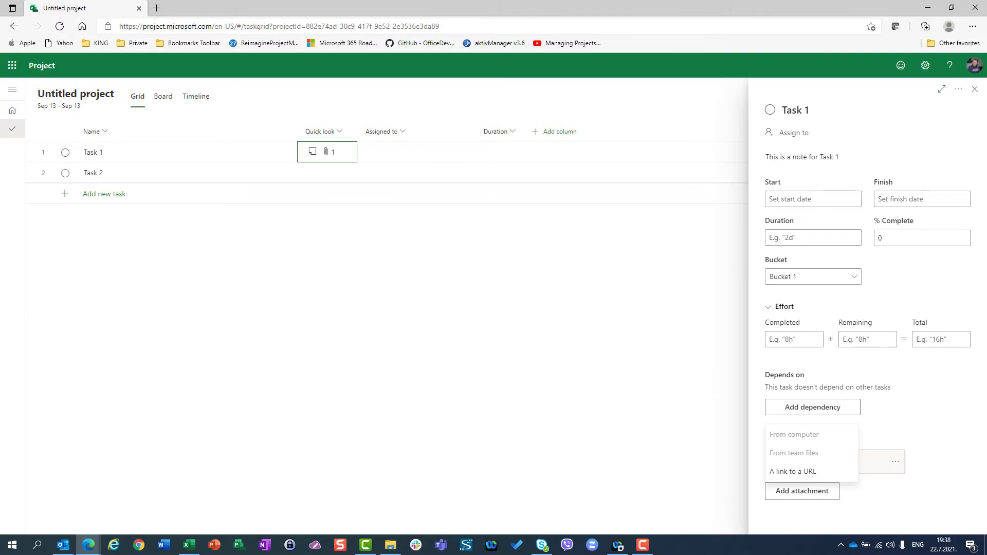
pyautogui.press('super+e')
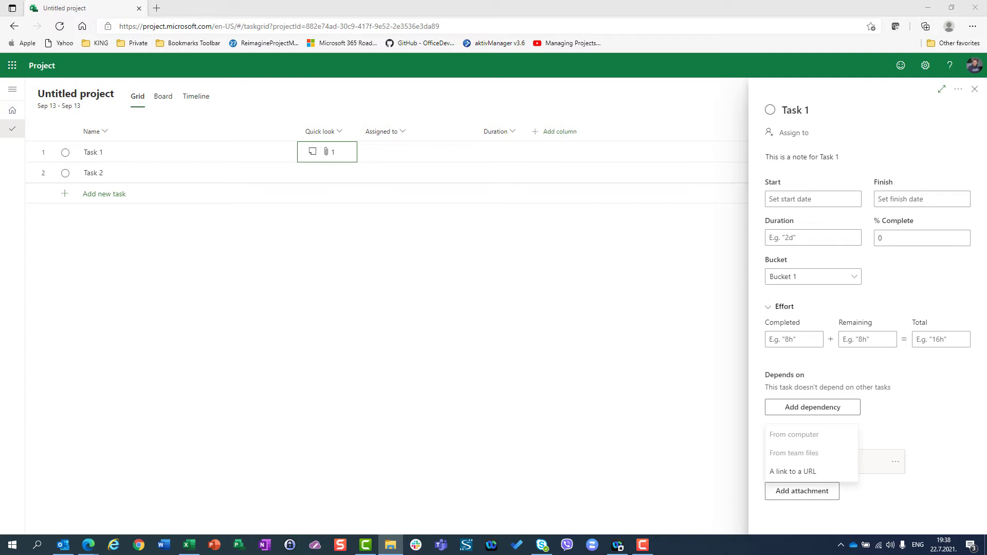
pyautogui.click(976, 93)
pyautogui.click(976, 93)
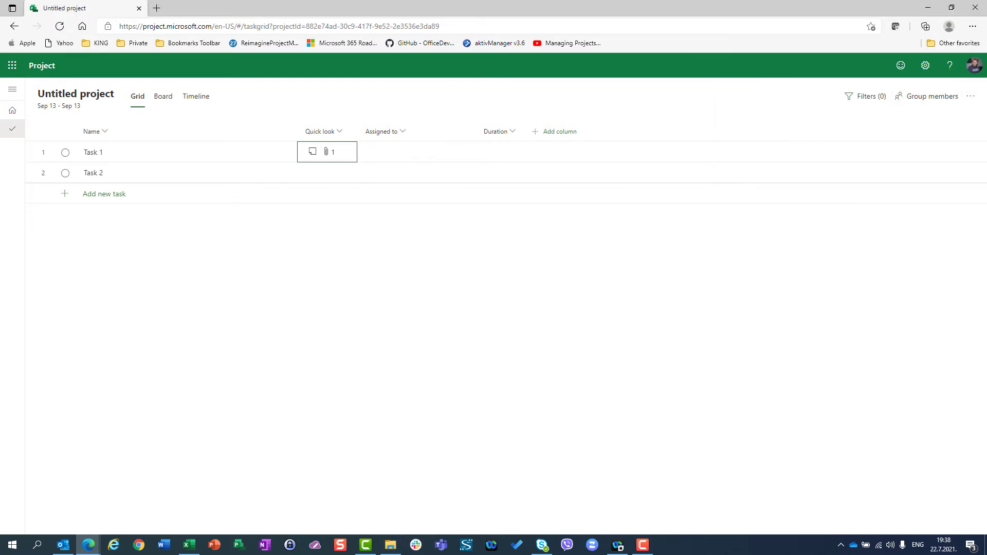
# Step: Name the project "This is my Project with the NAME" as the first part of setting up its group members
pyautogui.click(916, 102)
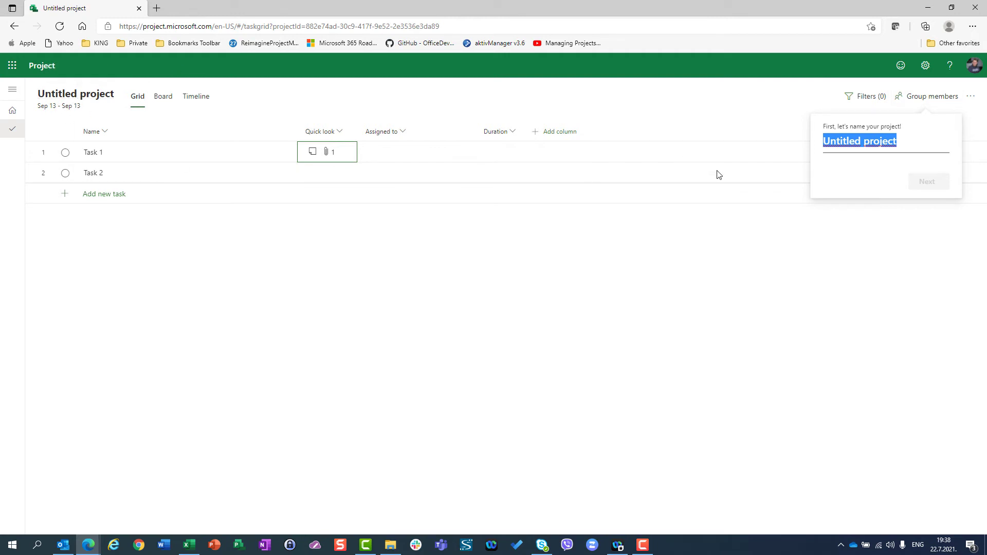
pyautogui.click(706, 151)
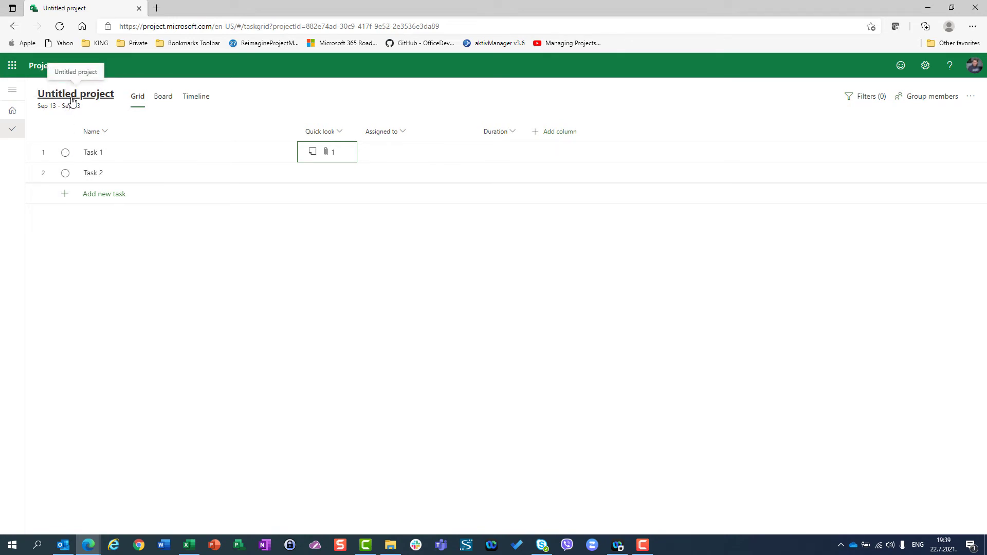
pyautogui.click(923, 100)
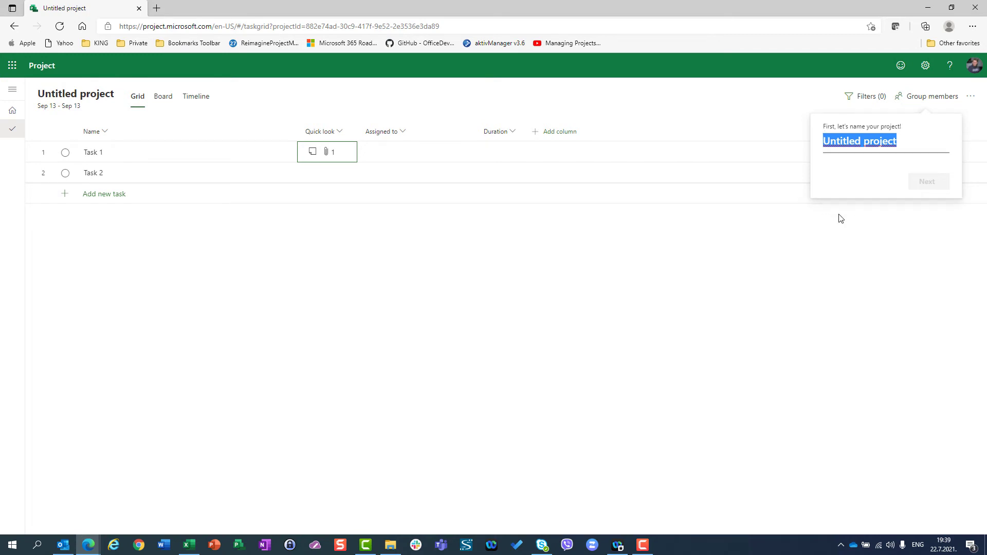
pyautogui.write('This is ')
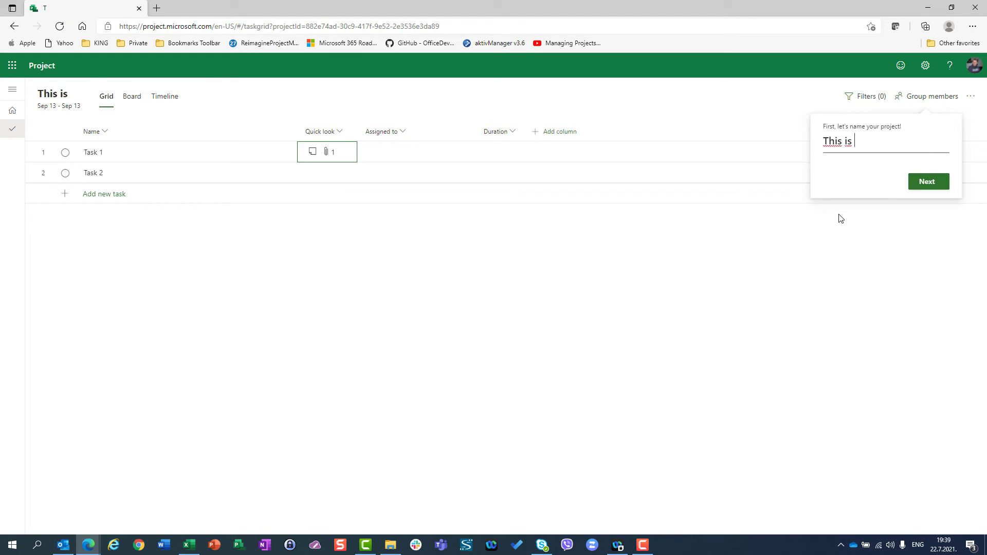
pyautogui.write('my Project ')
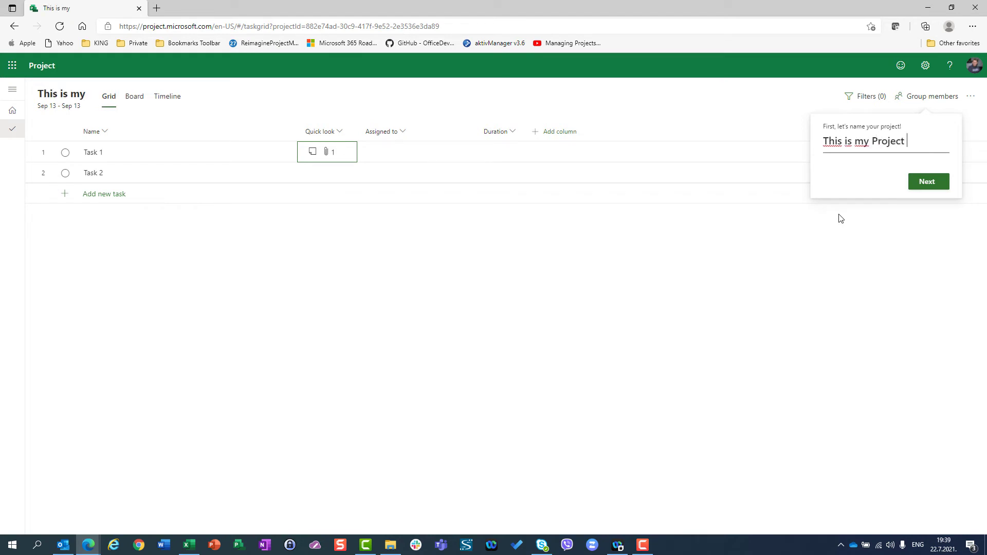
pyautogui.write('with th')
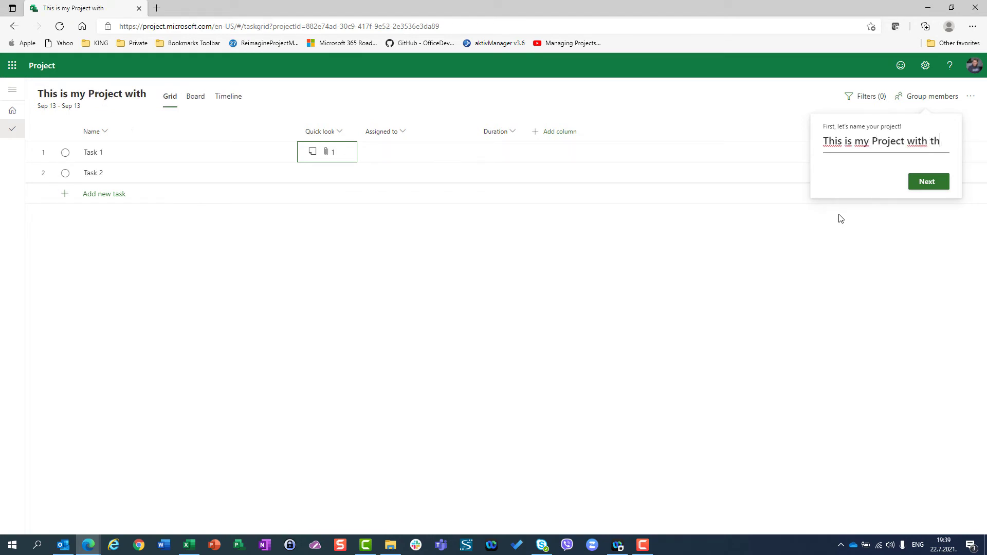
pyautogui.write('e NAME')
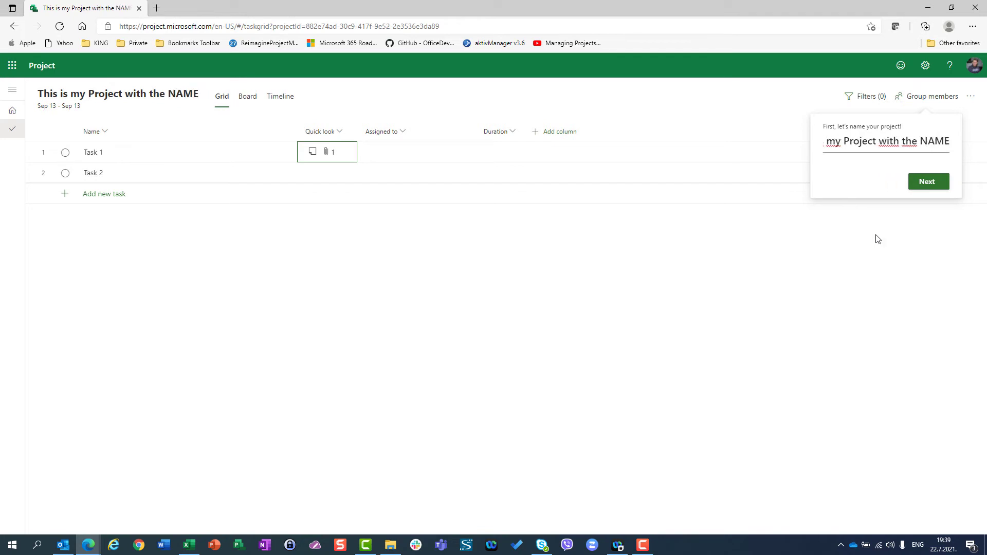
pyautogui.click(918, 186)
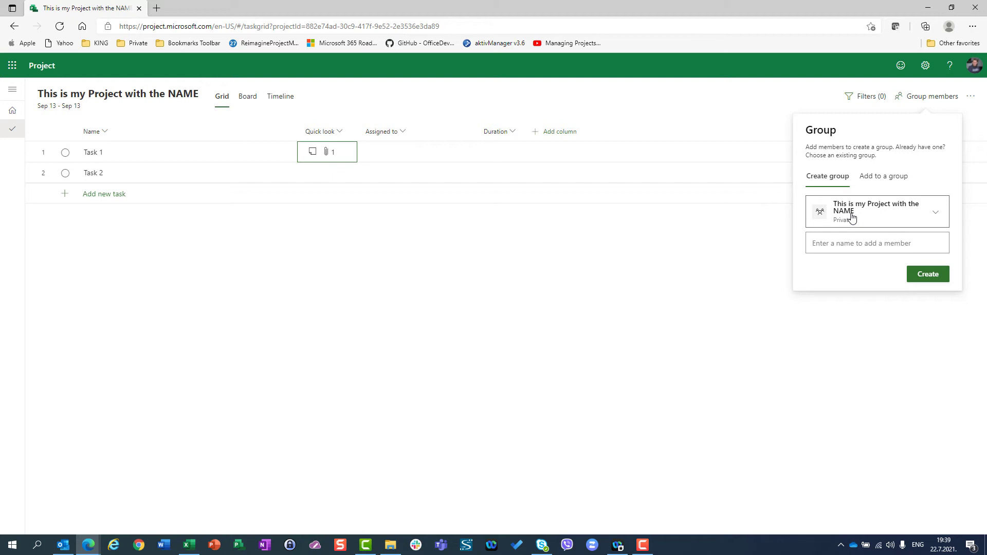
# Step: Add the project to the existing group "Blog - Project for the Web"
pyautogui.click(887, 183)
pyautogui.click(871, 208)
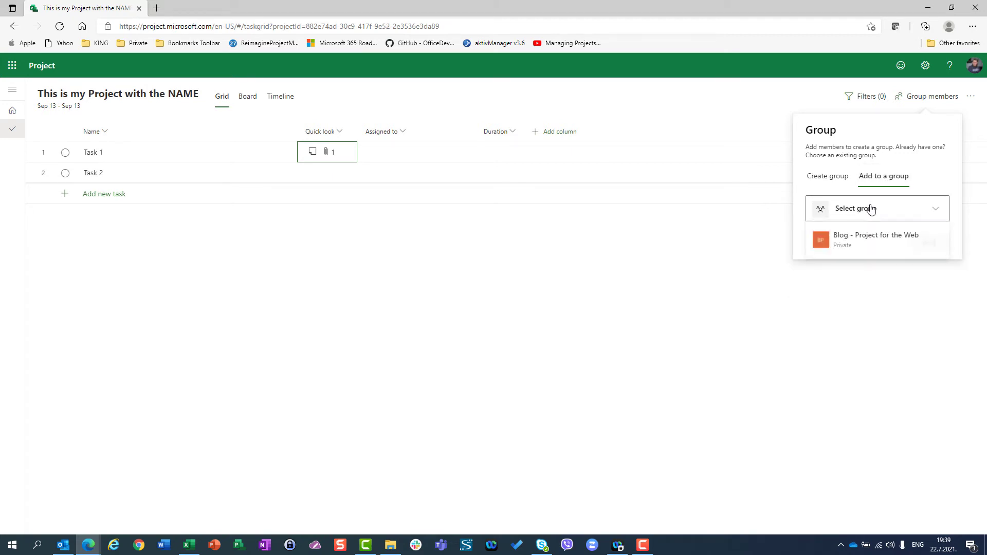
pyautogui.click(858, 245)
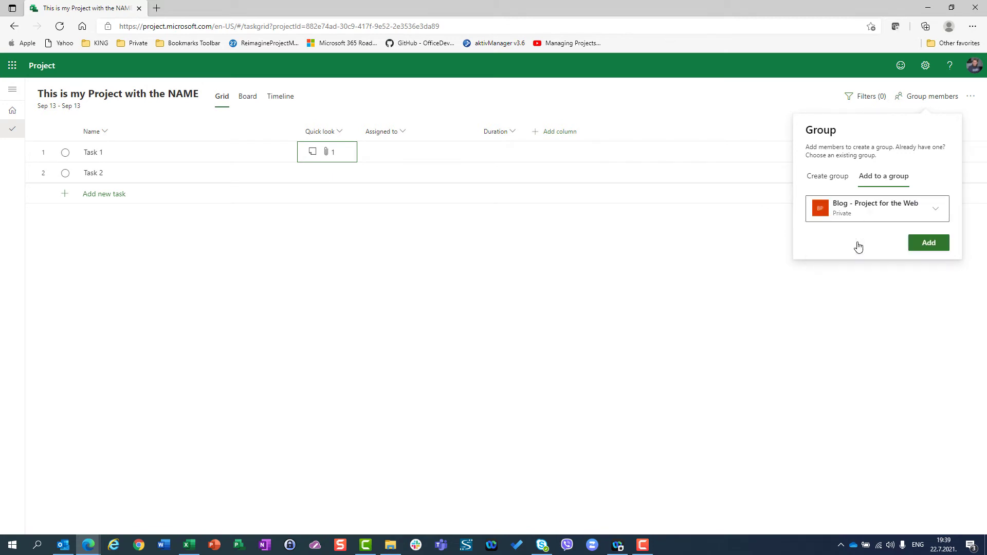
pyautogui.click(928, 248)
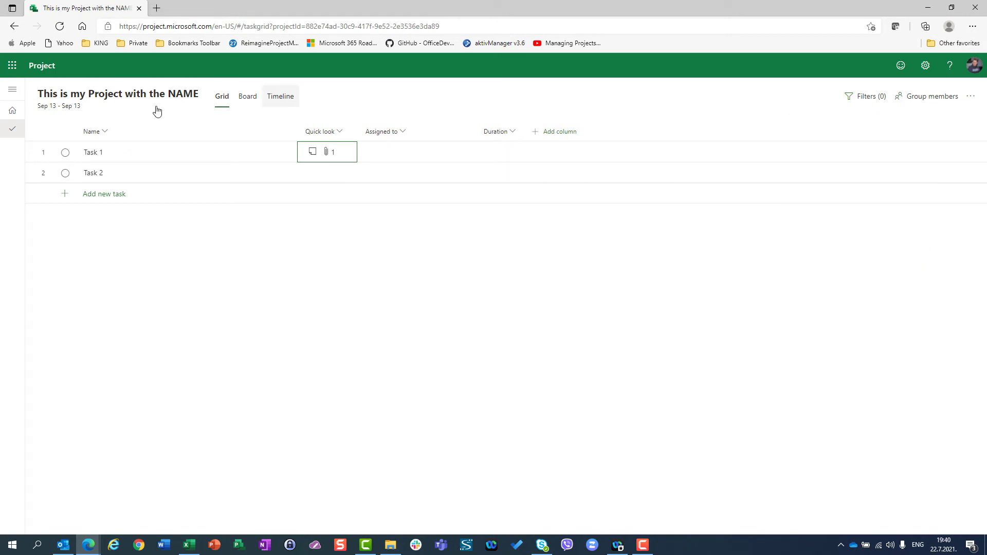
# Step: Look through the team members who can be assigned to Task 1, without assigning anyone
pyautogui.click(366, 152)
pyautogui.click(405, 159)
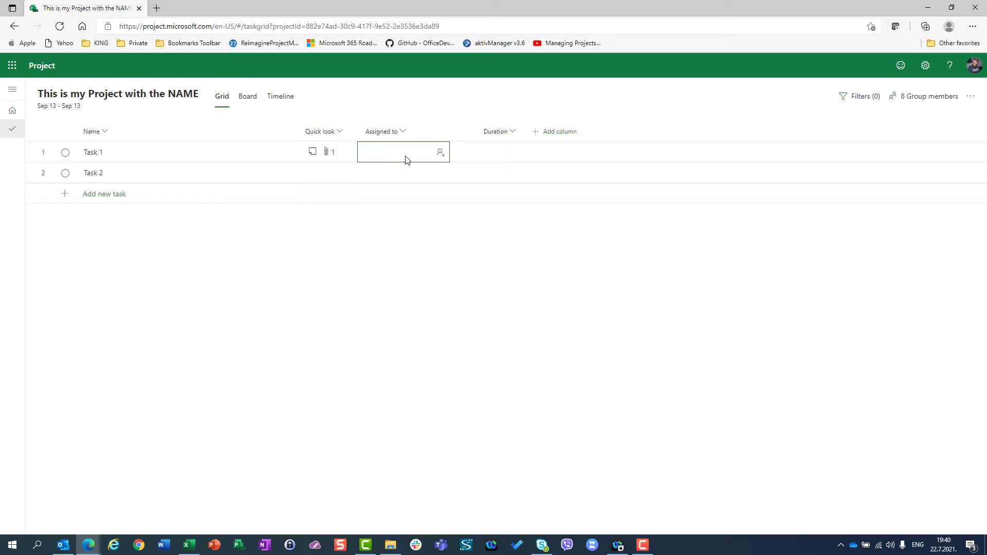
pyautogui.click(405, 159)
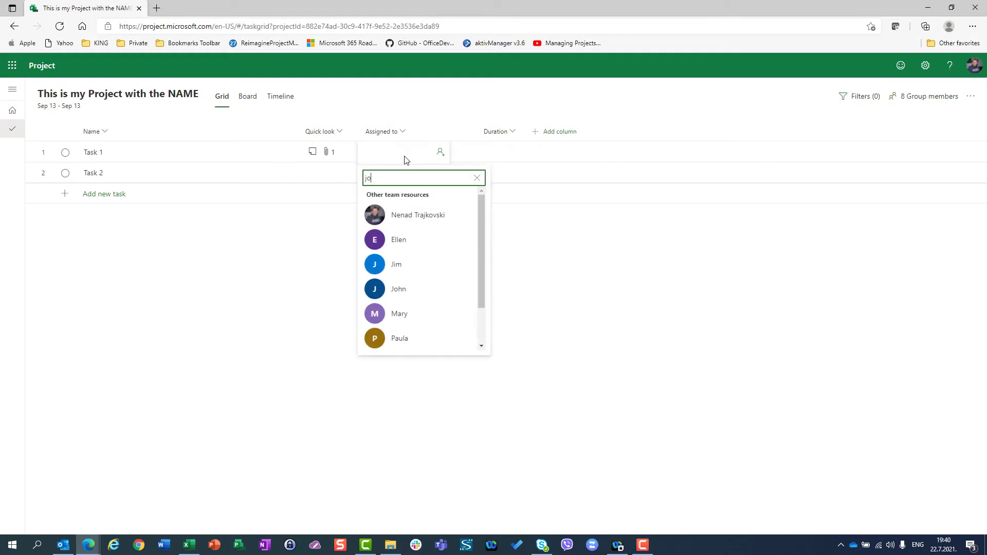
pyautogui.write('jo')
pyautogui.press('BackSpace')
pyautogui.press('BackSpace')
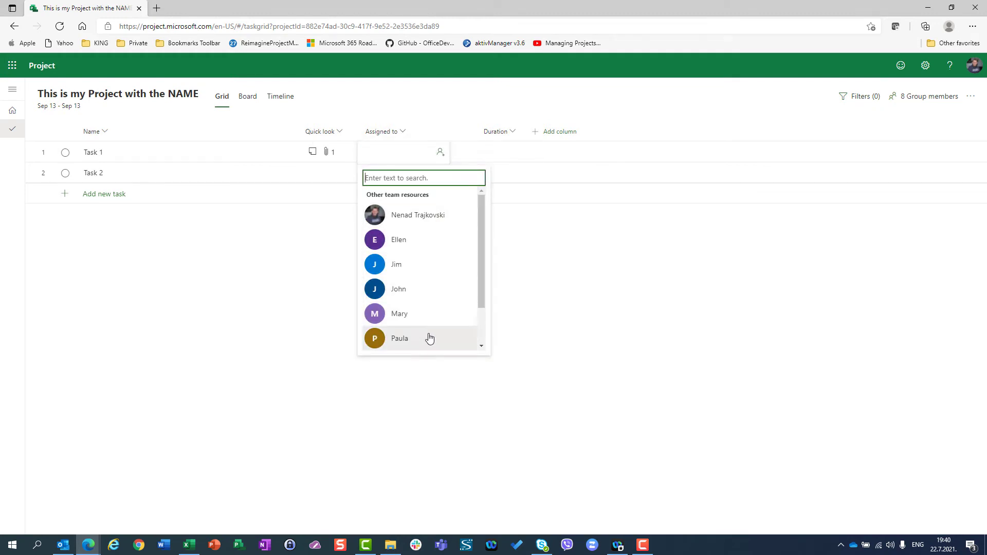
pyautogui.moveTo(482, 280); pyautogui.dragTo(471, 317)
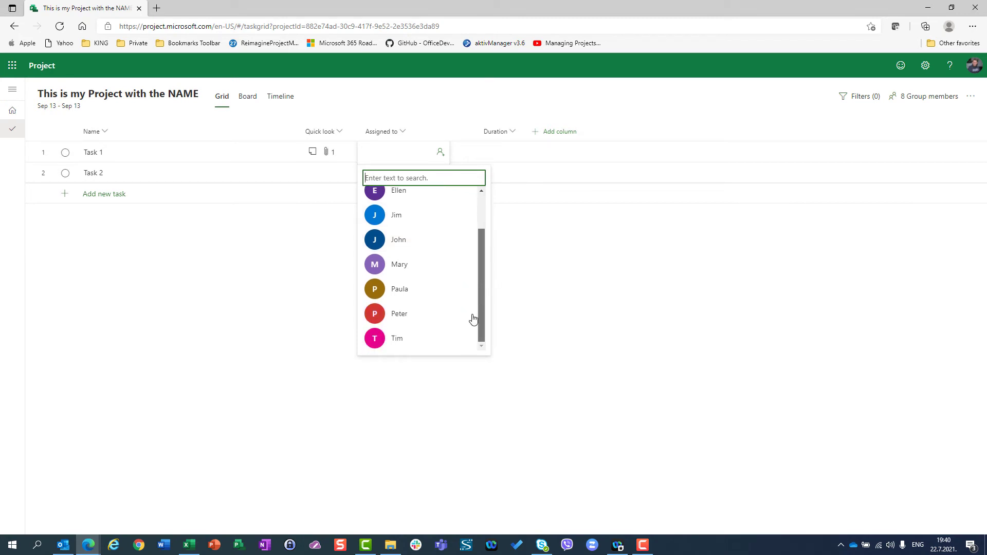
pyautogui.click(508, 278)
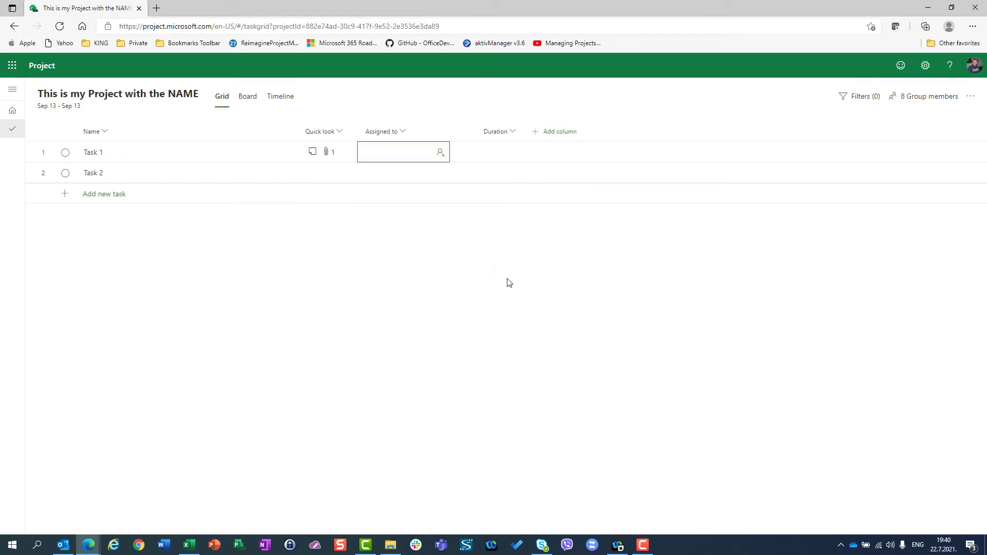
# Step: Attach PMI-PMP.pdf from the computer's My Documents > CERTIFIKATI folder to Task 1, and close the task details
pyautogui.click(271, 153)
pyautogui.click(272, 153)
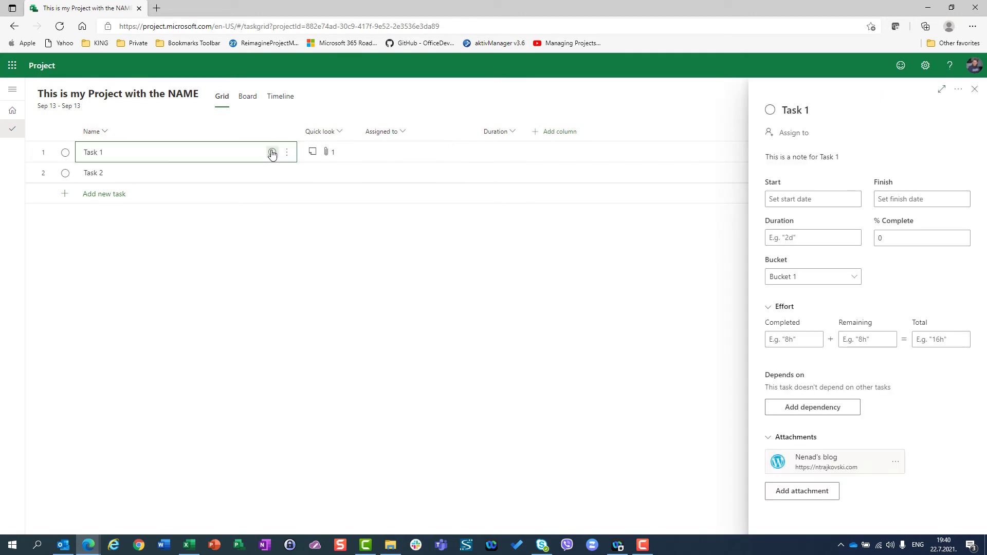
pyautogui.click(800, 492)
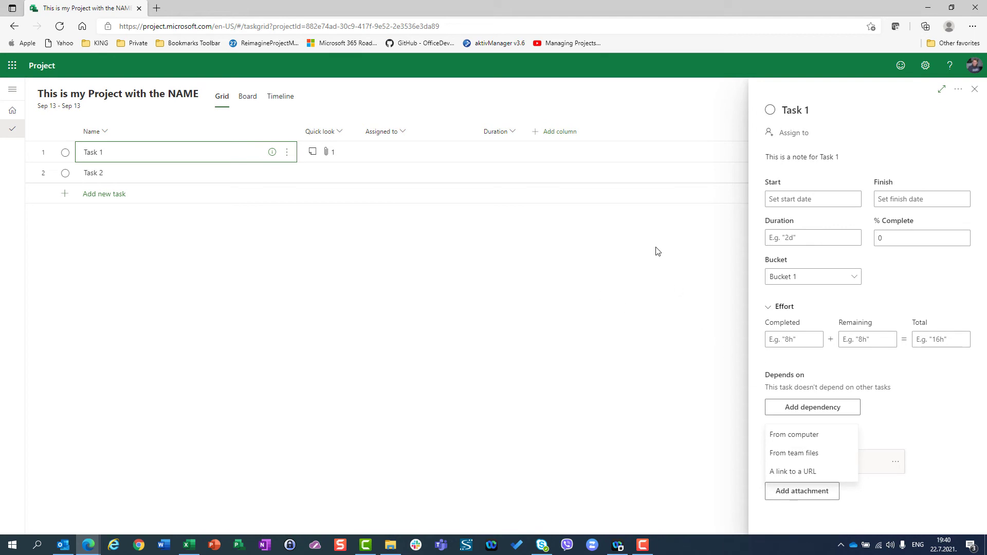
pyautogui.click(796, 435)
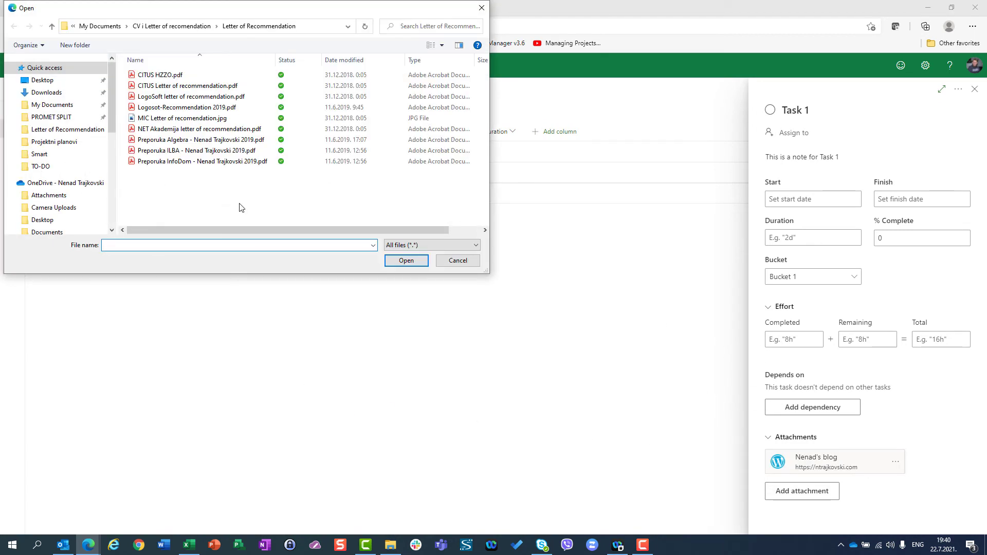
pyautogui.click(48, 105)
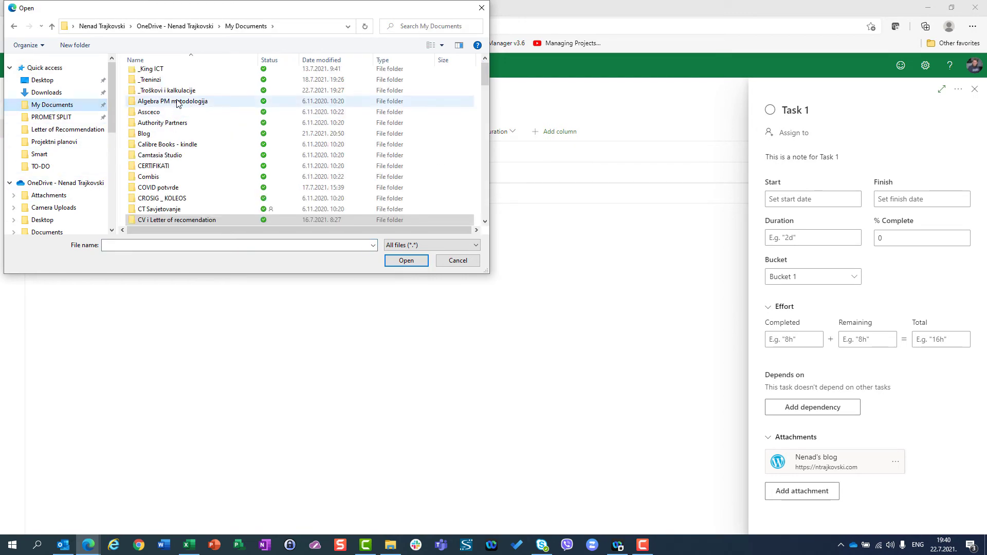
pyautogui.doubleClick(157, 166)
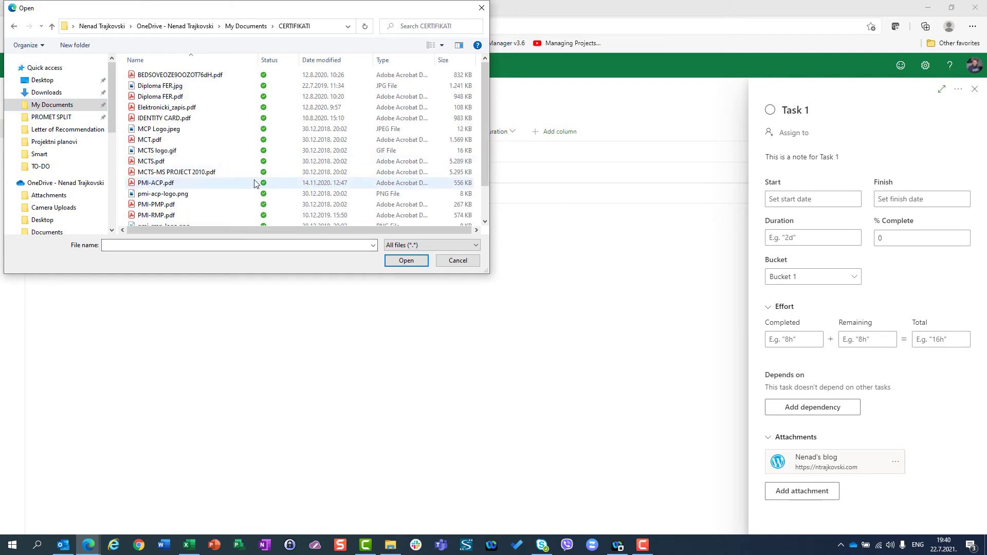
pyautogui.scroll(-1, 200, 145)
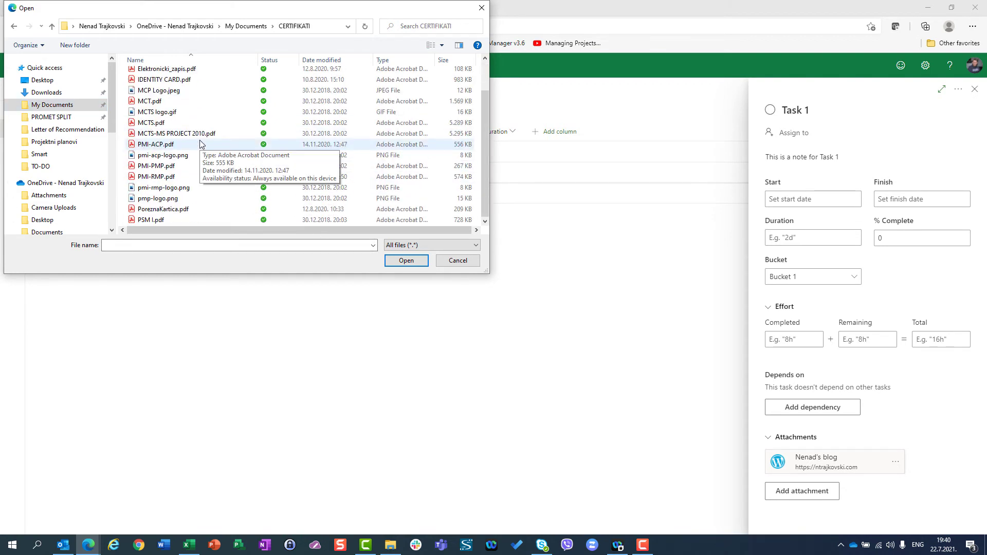
pyautogui.scroll(1, 193, 170)
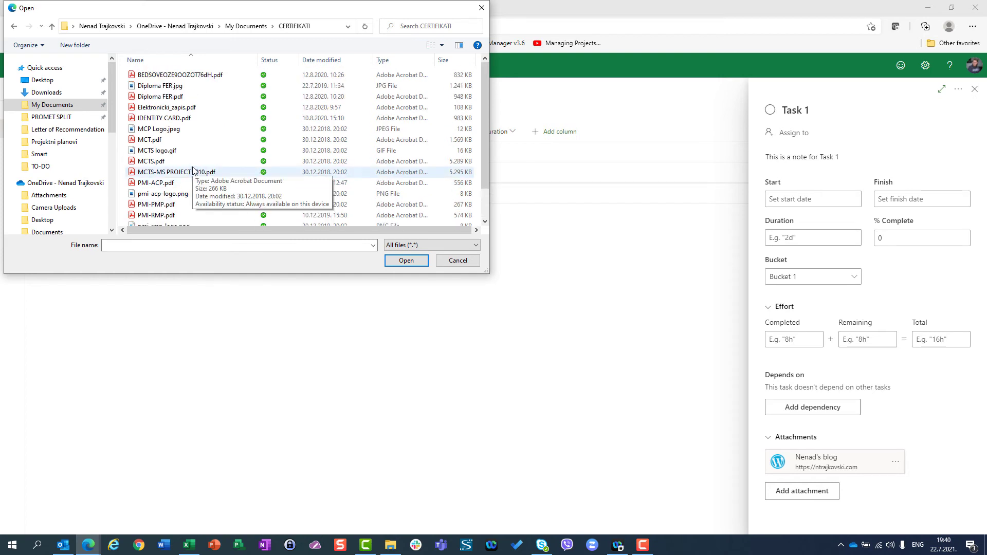
pyautogui.scroll(-1, 193, 170)
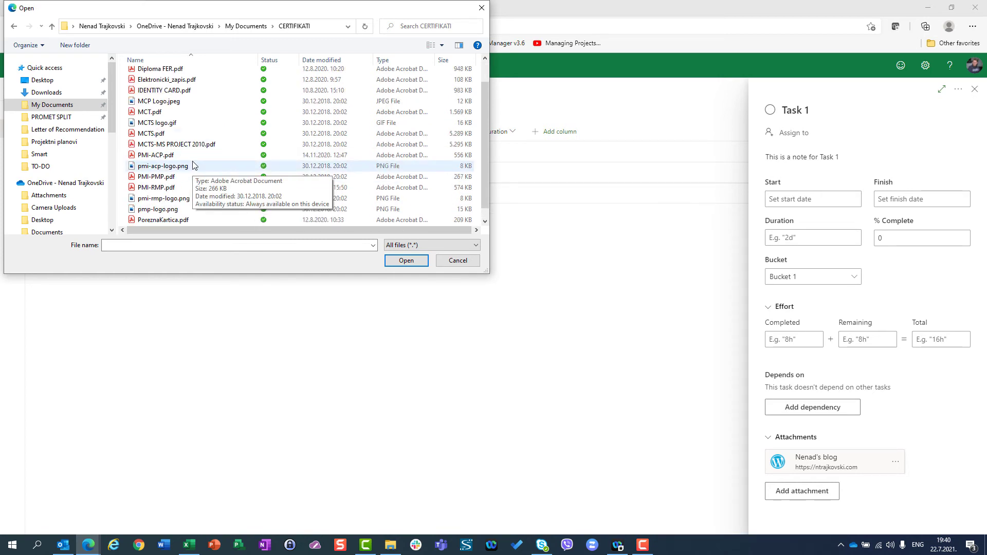
pyautogui.click(156, 177)
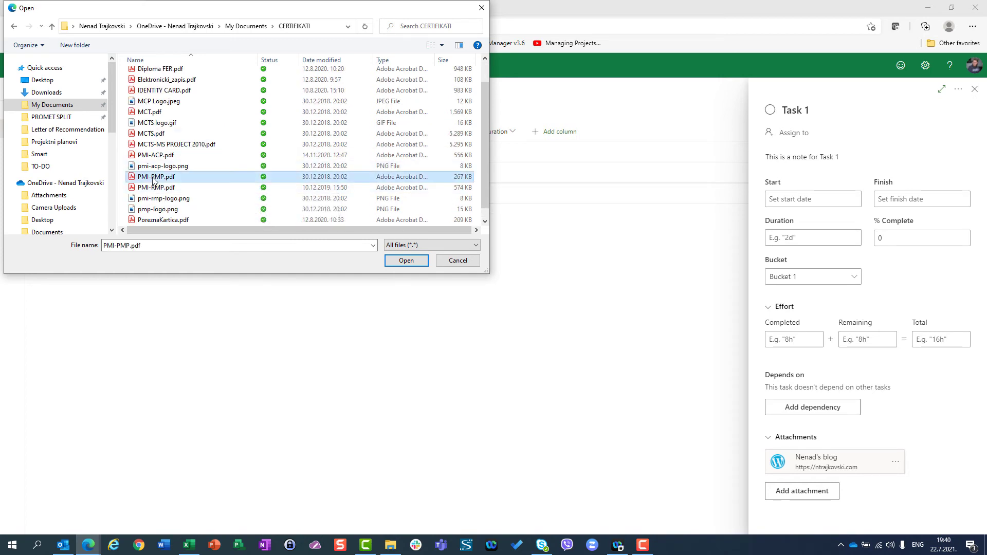
pyautogui.click(391, 262)
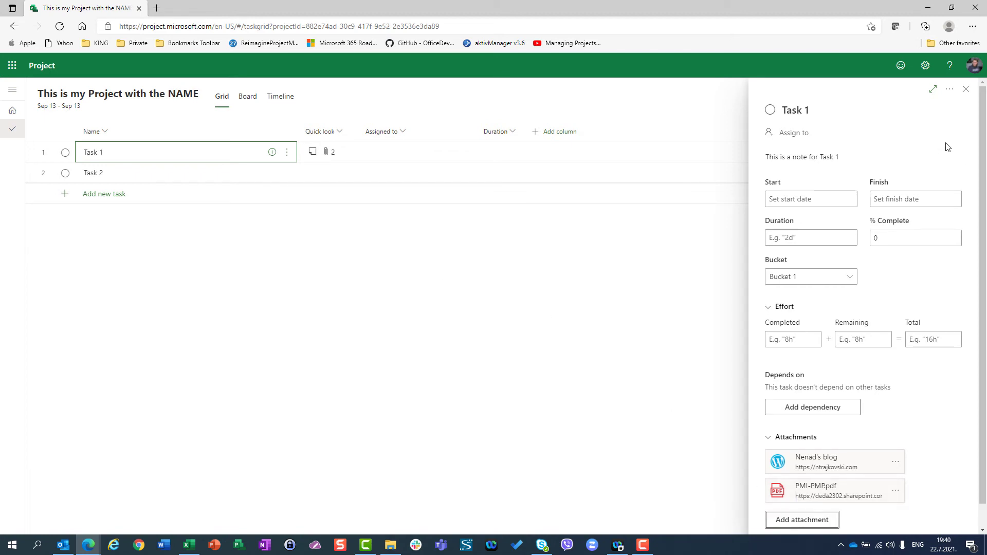
pyautogui.click(967, 90)
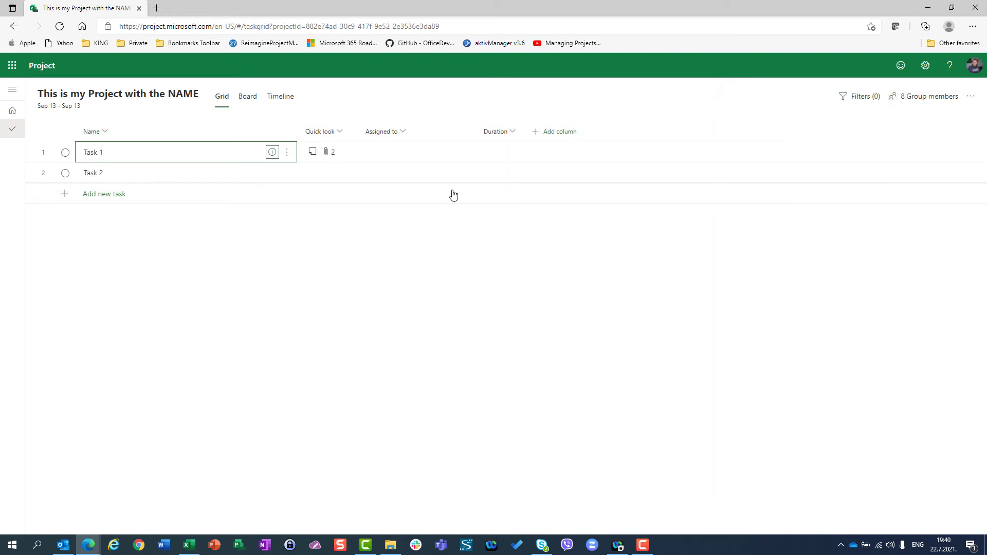
# Step: Check the team files available as attachments for Task 1, cancel the selection, and close the task details
pyautogui.click(326, 154)
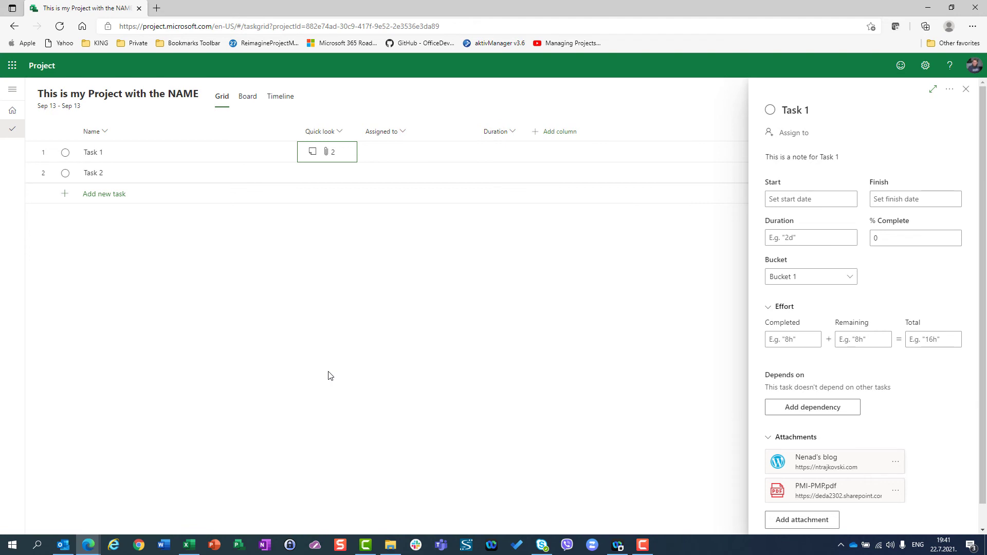
pyautogui.click(778, 521)
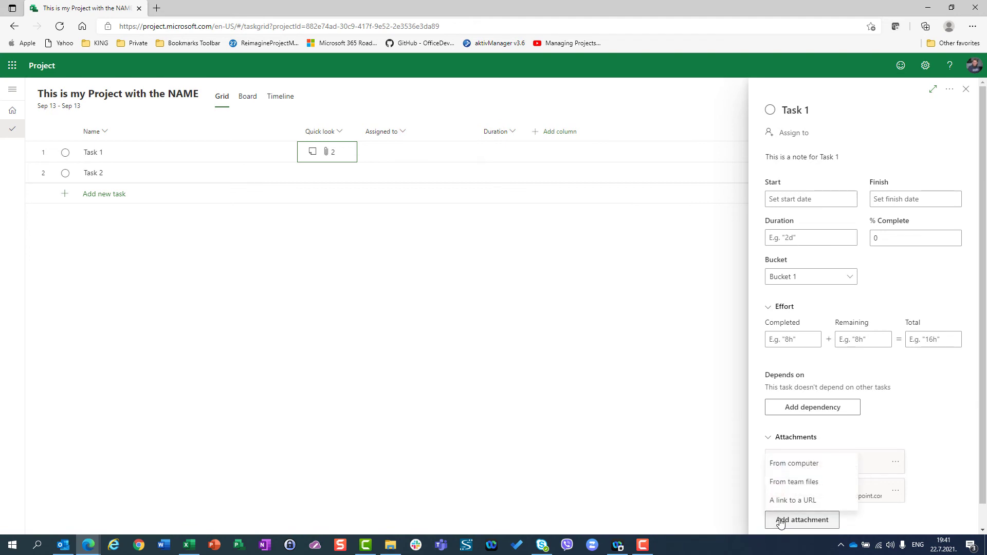
pyautogui.click(789, 483)
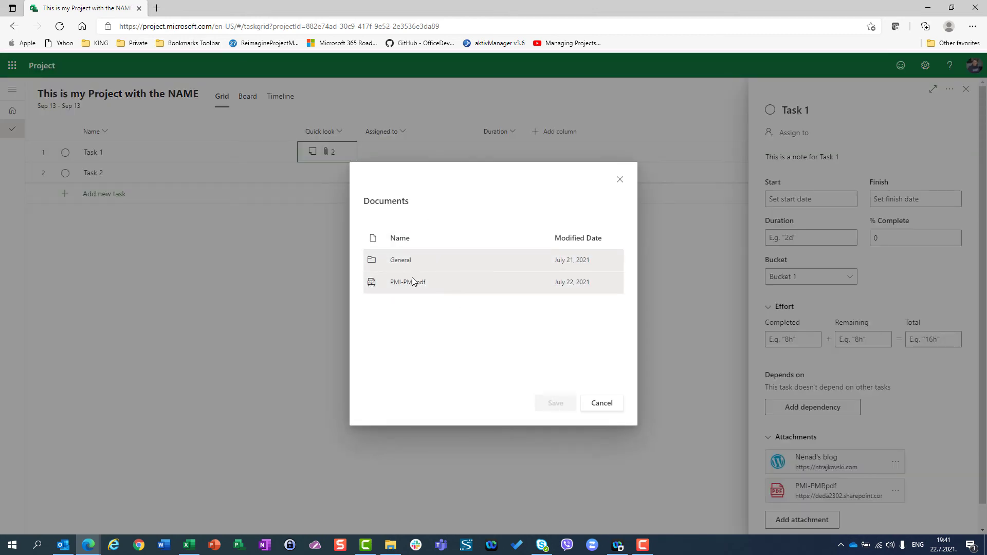
pyautogui.click(596, 408)
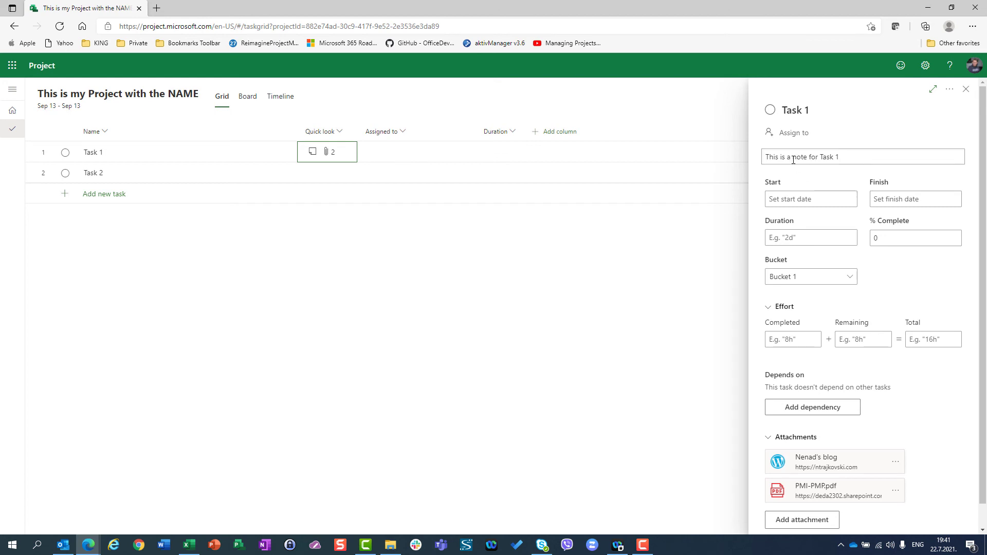
pyautogui.click(967, 89)
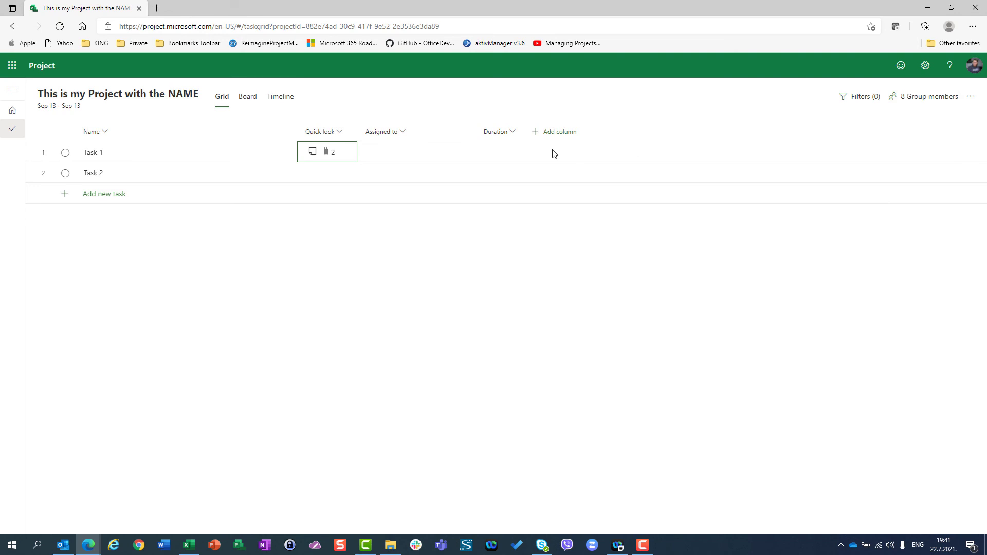
# Step: Hide the Quick look column in the grid and open the details of Task 1
pyautogui.click(341, 134)
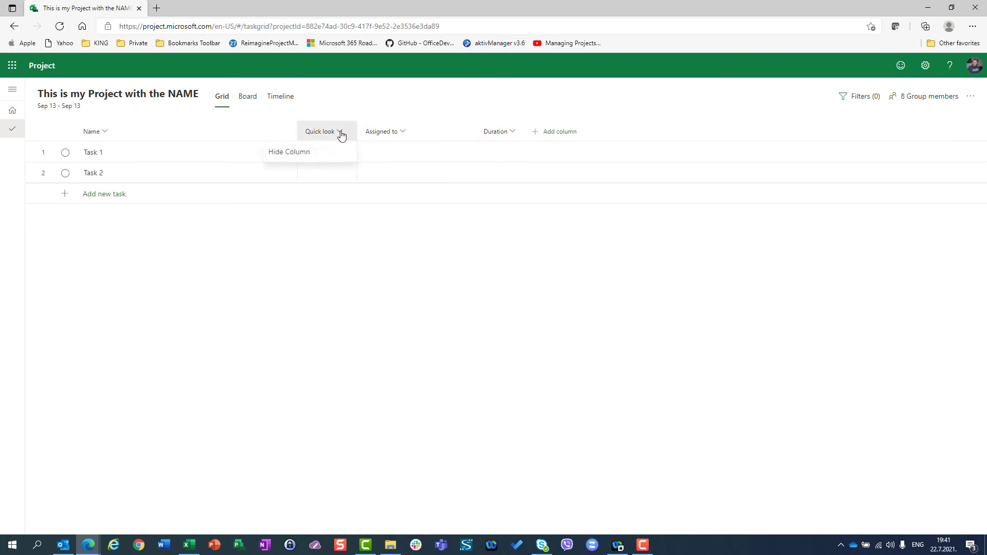
pyautogui.click(309, 153)
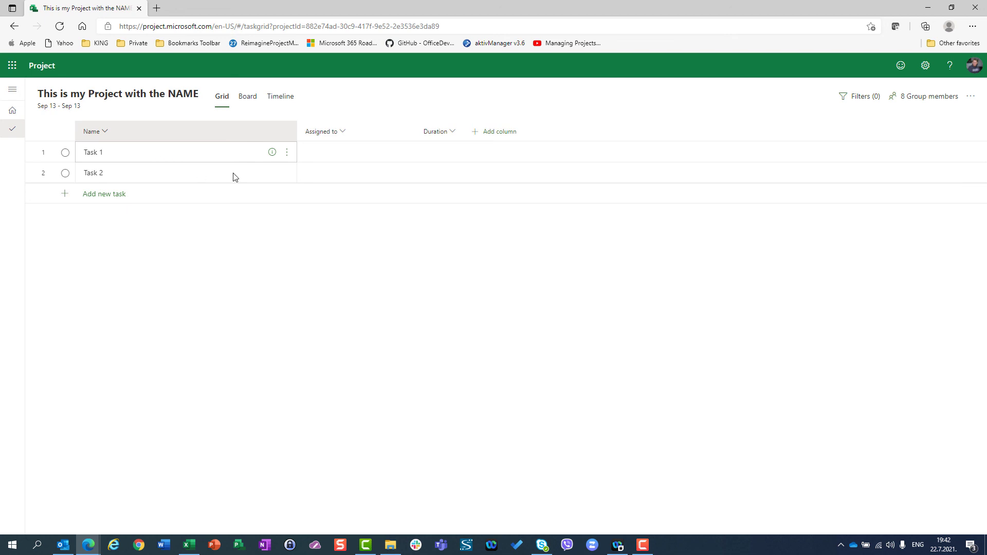
pyautogui.click(272, 152)
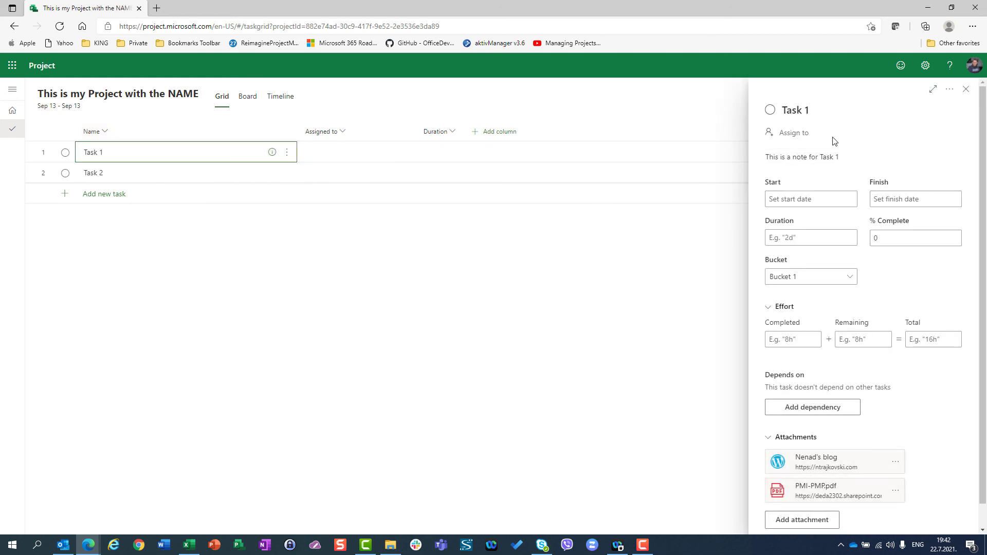
# Step: Close the details of Task 1, look over the details of Task 2, and close them without changes
pyautogui.click(966, 89)
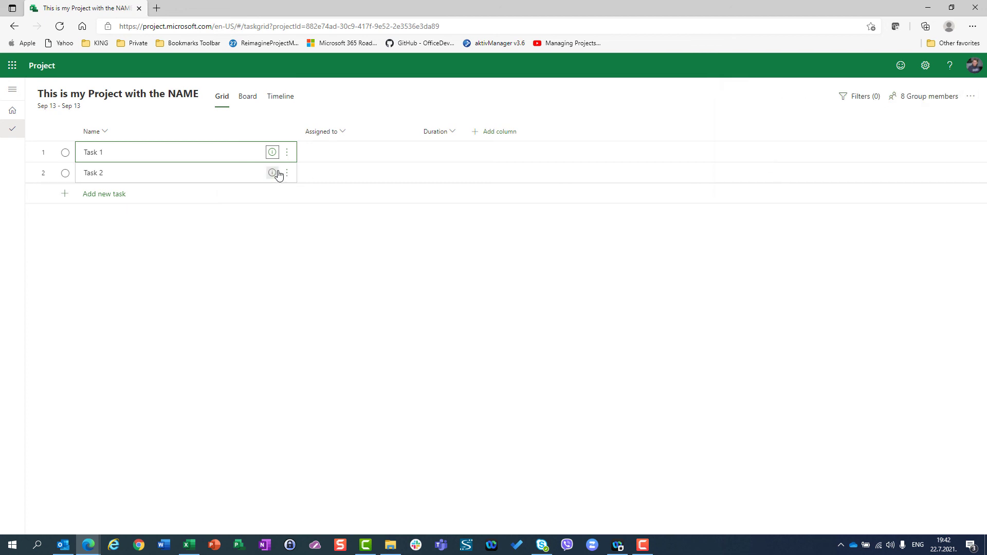
pyautogui.click(273, 173)
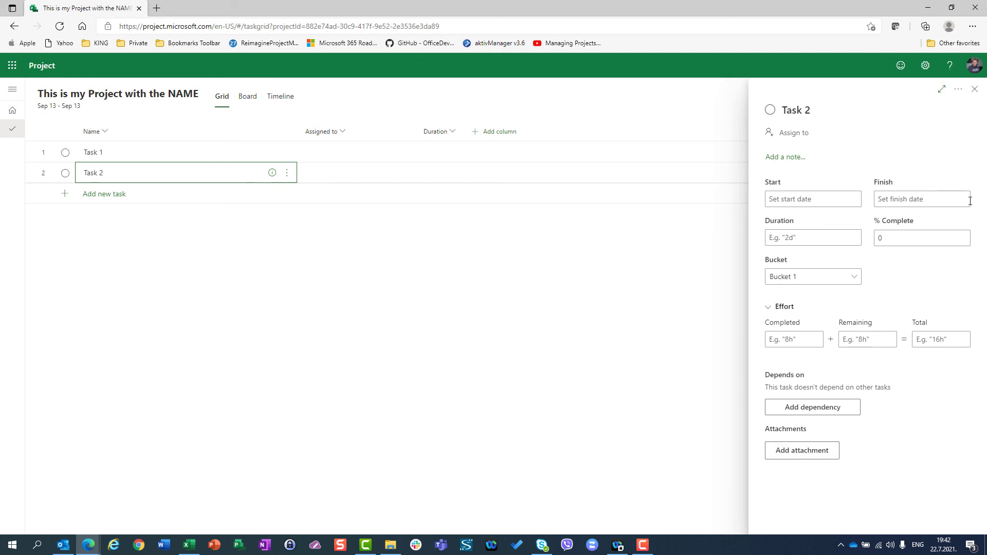
pyautogui.click(975, 89)
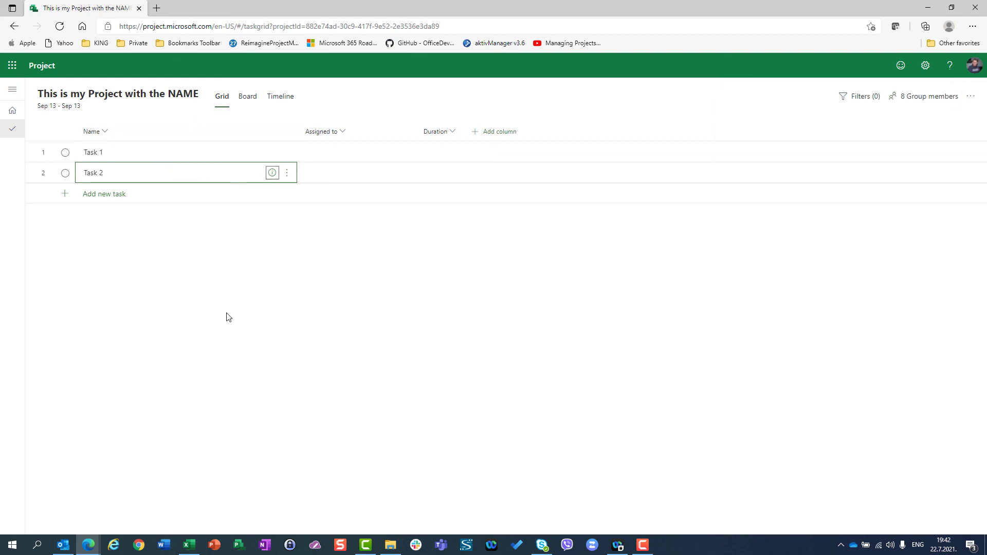
# Step: Add the Quick look column to the grid and move it between the Name and Assigned to columns
pyautogui.click(494, 133)
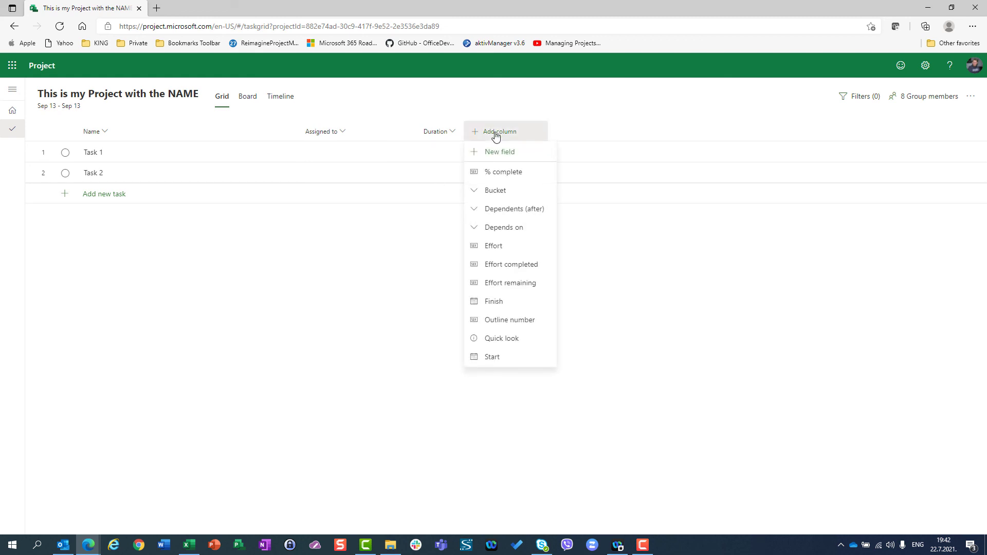
pyautogui.click(496, 344)
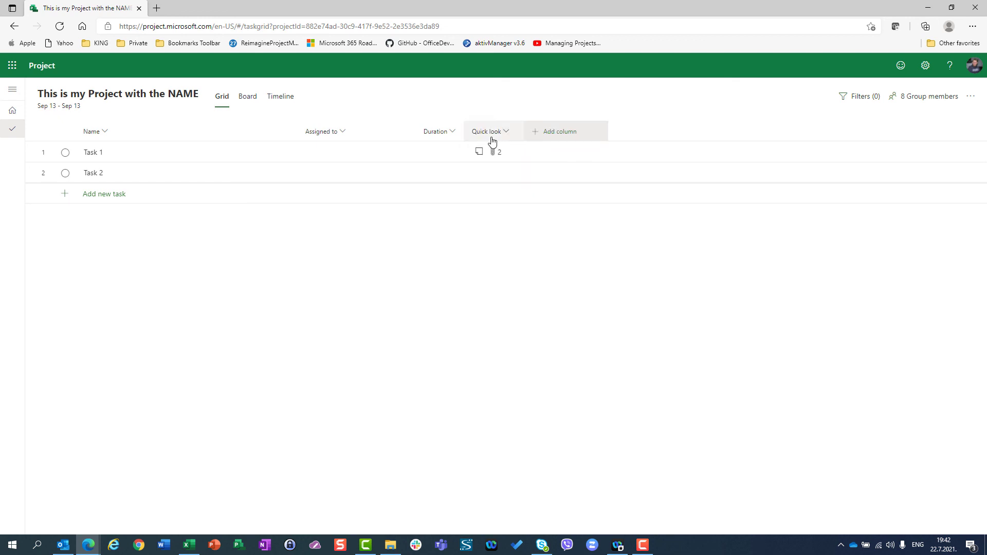
pyautogui.moveTo(492, 140); pyautogui.dragTo(235, 144)
pyautogui.moveTo(117, 132); pyautogui.dragTo(199, 137)
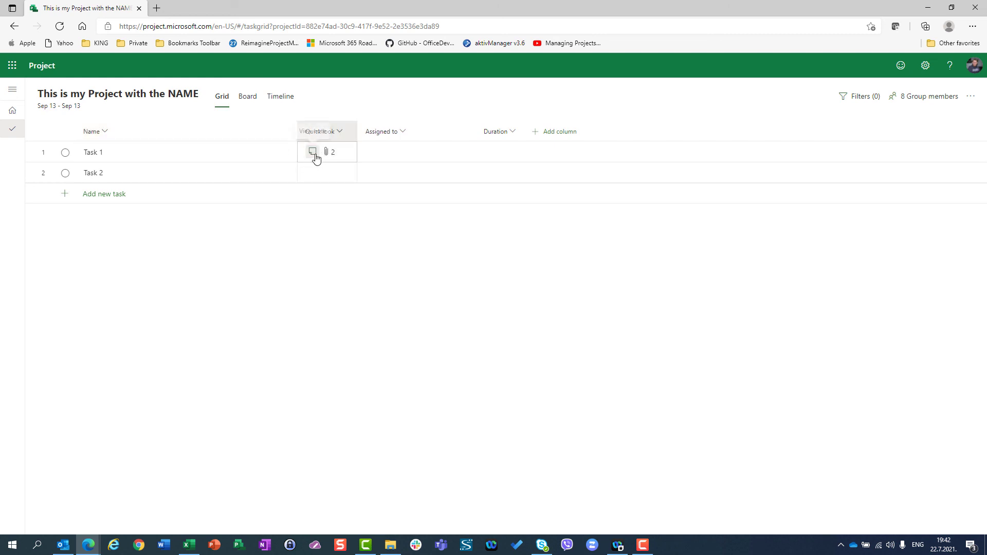